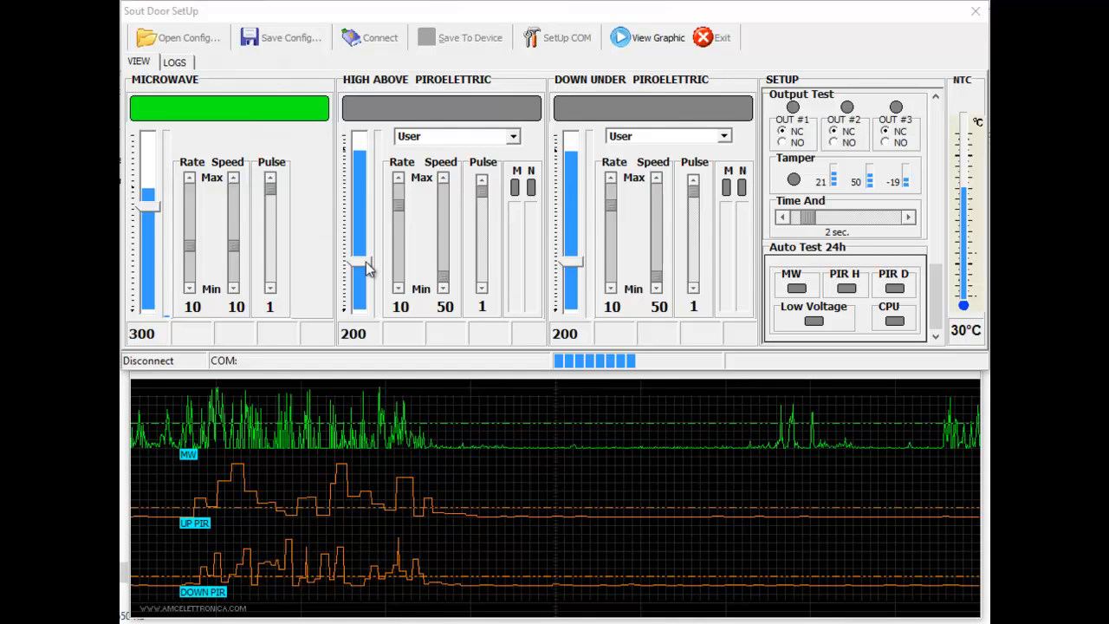
# Step: Confirm COM14 as the communication port in the COM setup and connect to the detector
pyautogui.moveTo(365, 261); pyautogui.dragTo(364, 202)
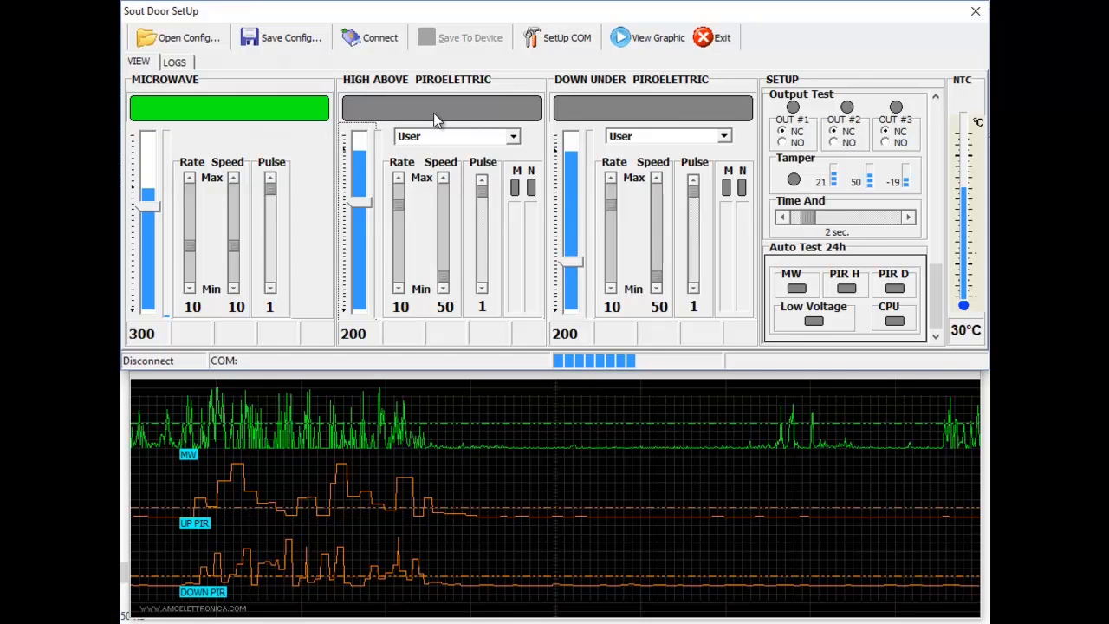
pyautogui.click(551, 43)
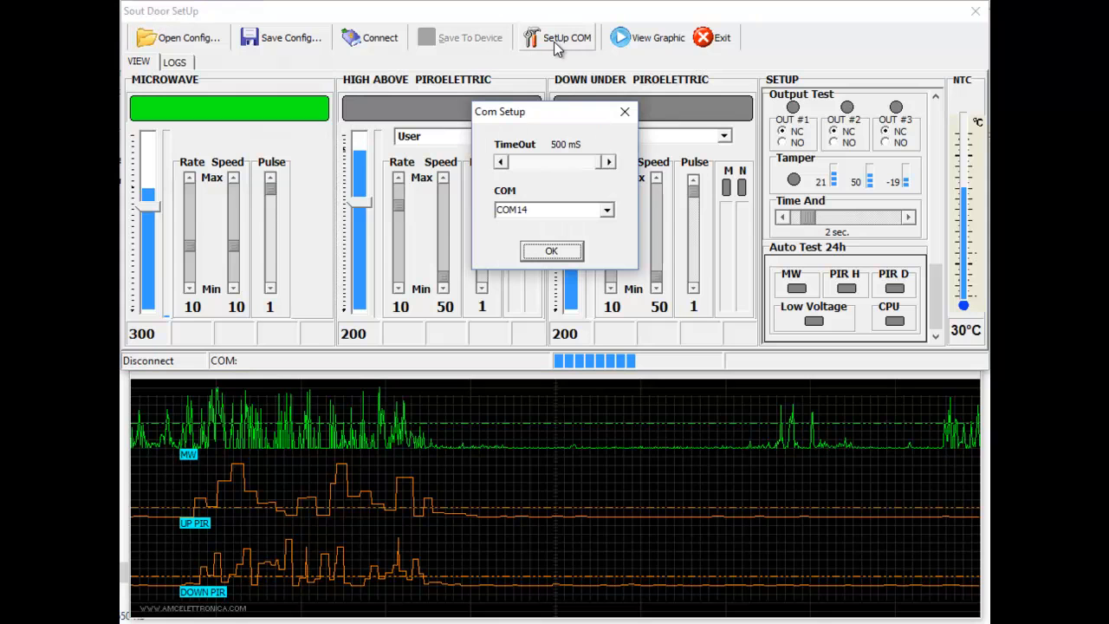
pyautogui.click(607, 211)
pyautogui.click(607, 214)
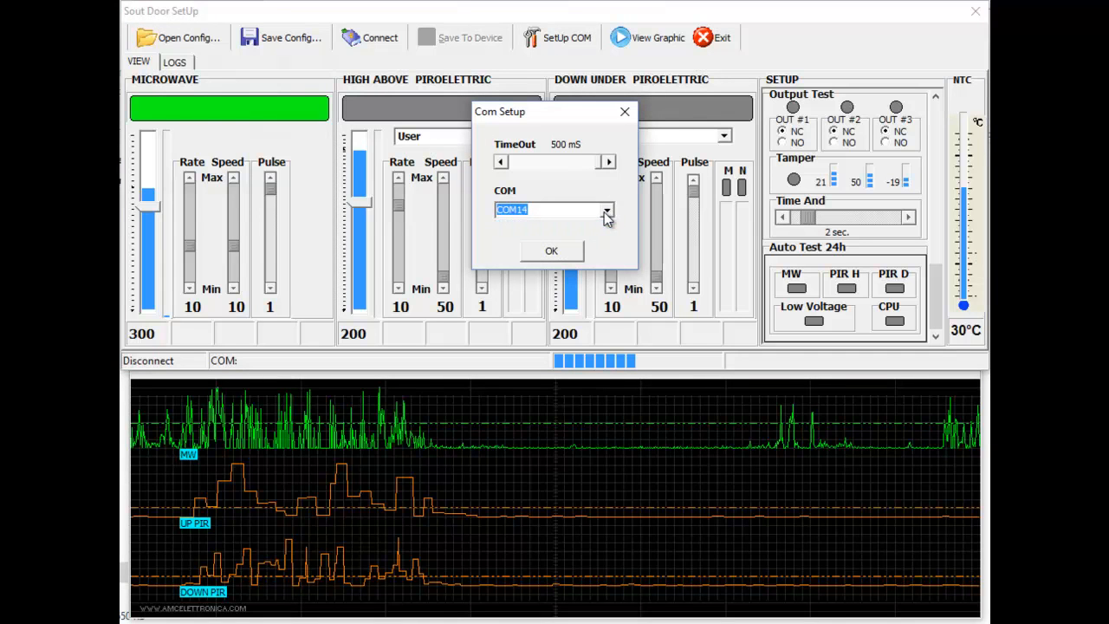
pyautogui.click(561, 254)
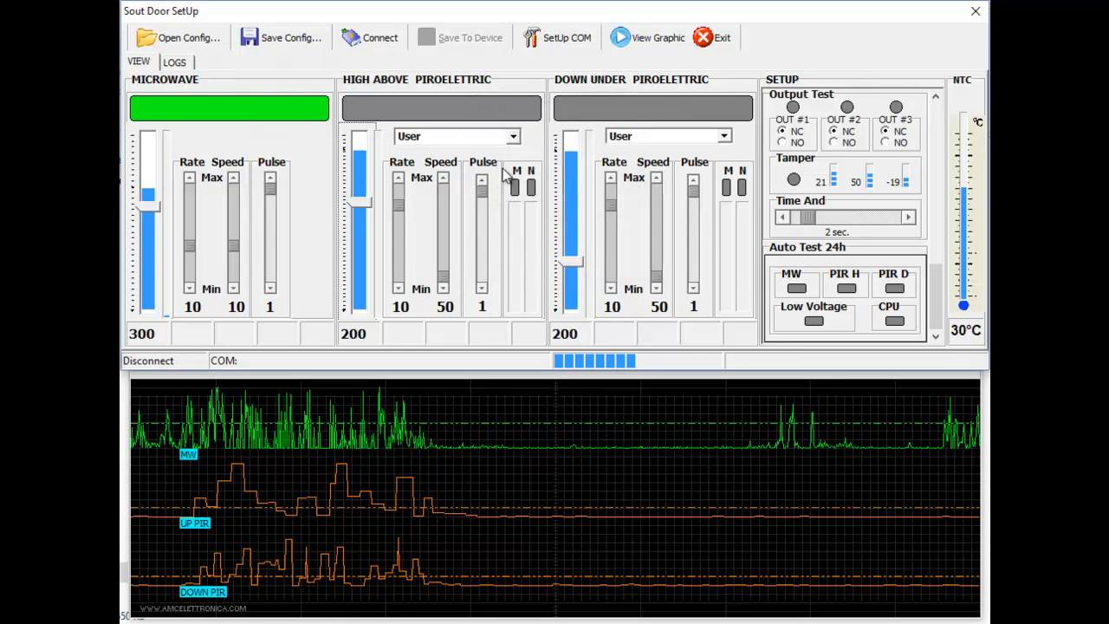
pyautogui.click(385, 42)
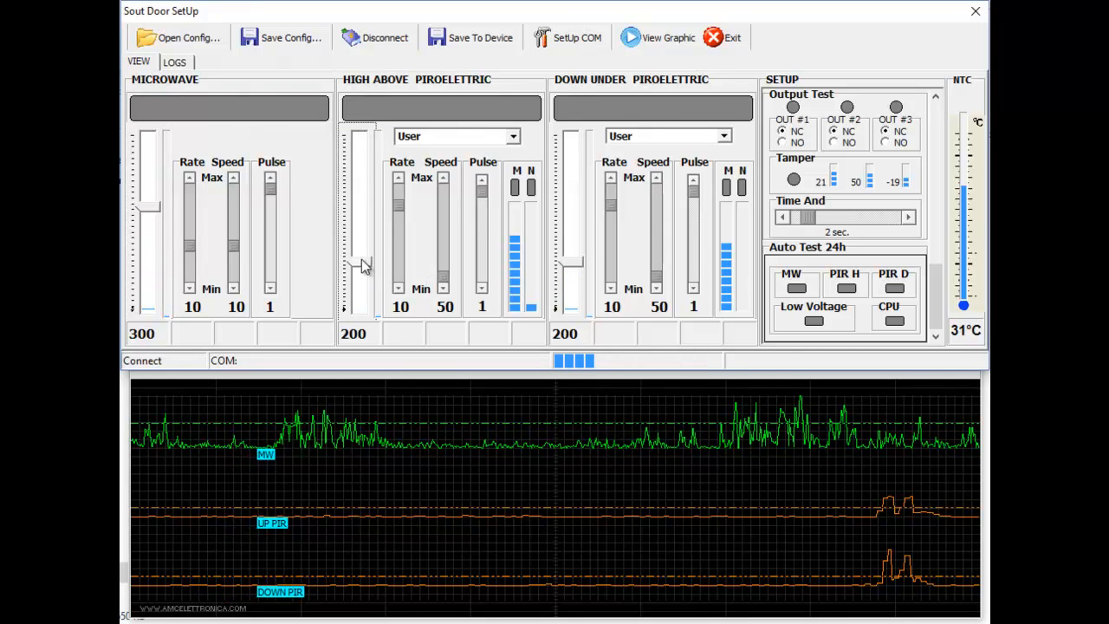
# Step: Raise the detection thresholds to 500 for the microwave and 700 for both the high-above and down-under pyroelectric sensors
pyautogui.click(573, 264)
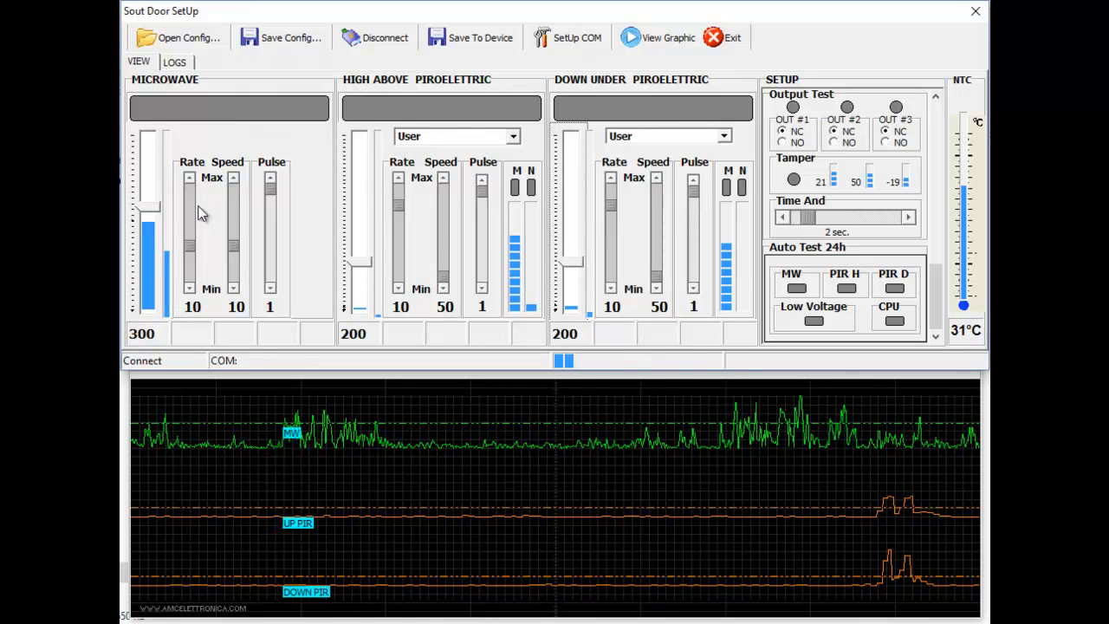
pyautogui.click(161, 208)
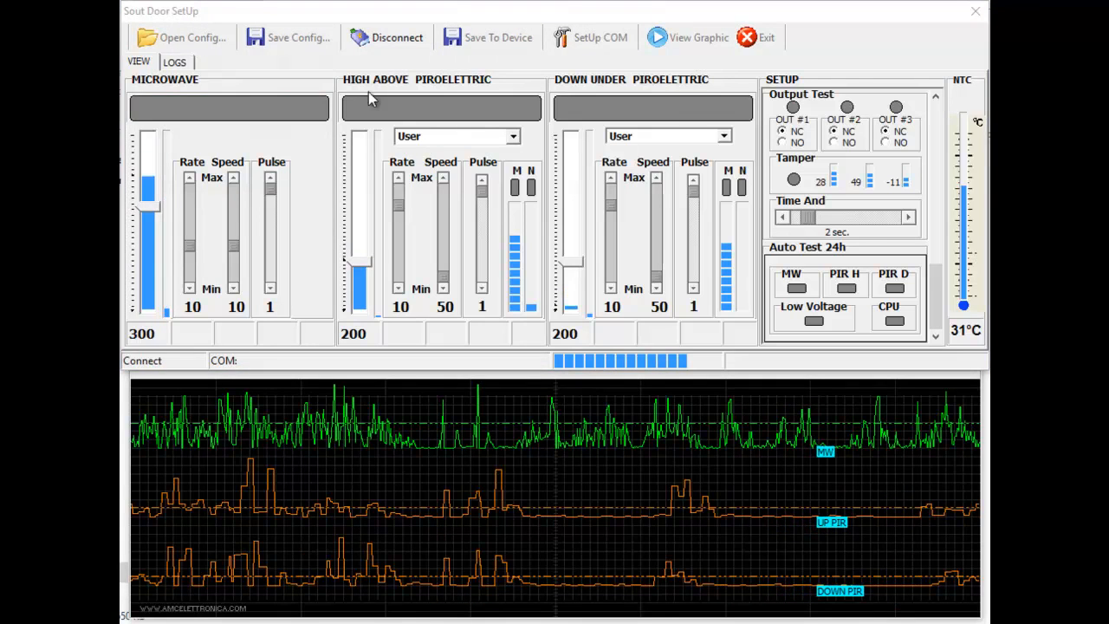
pyautogui.moveTo(148, 208); pyautogui.dragTo(145, 141)
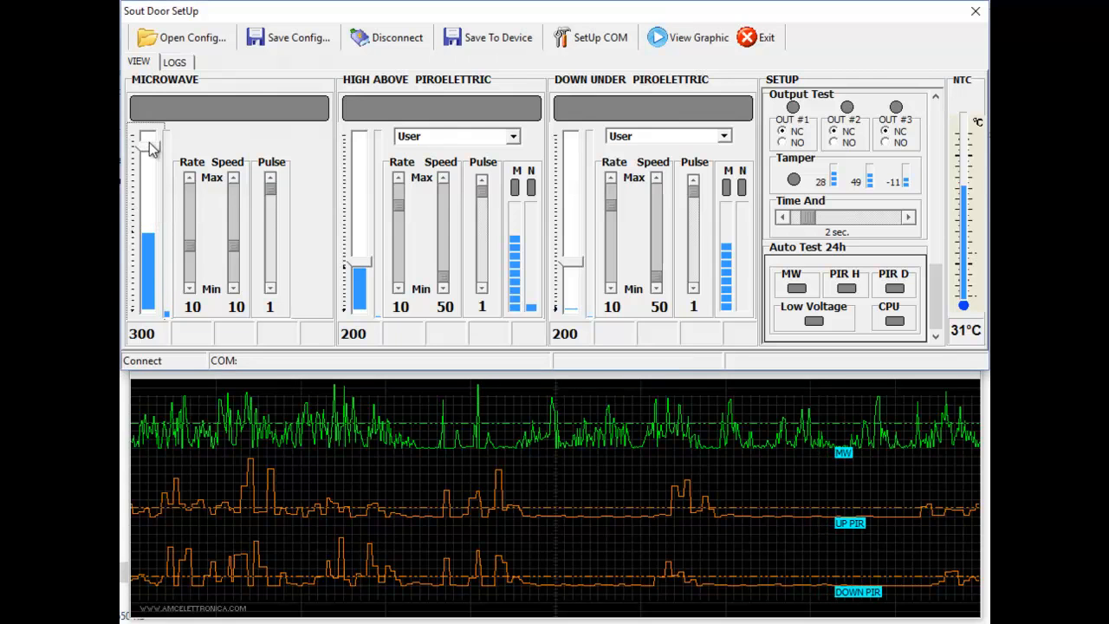
pyautogui.moveTo(353, 274); pyautogui.dragTo(355, 138)
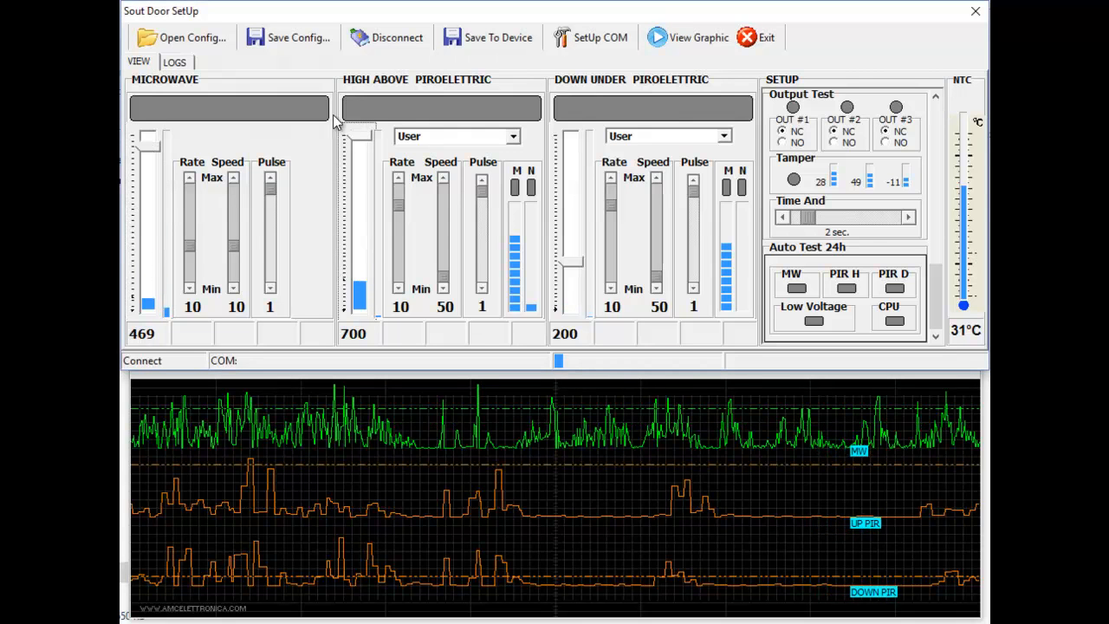
pyautogui.click(578, 265)
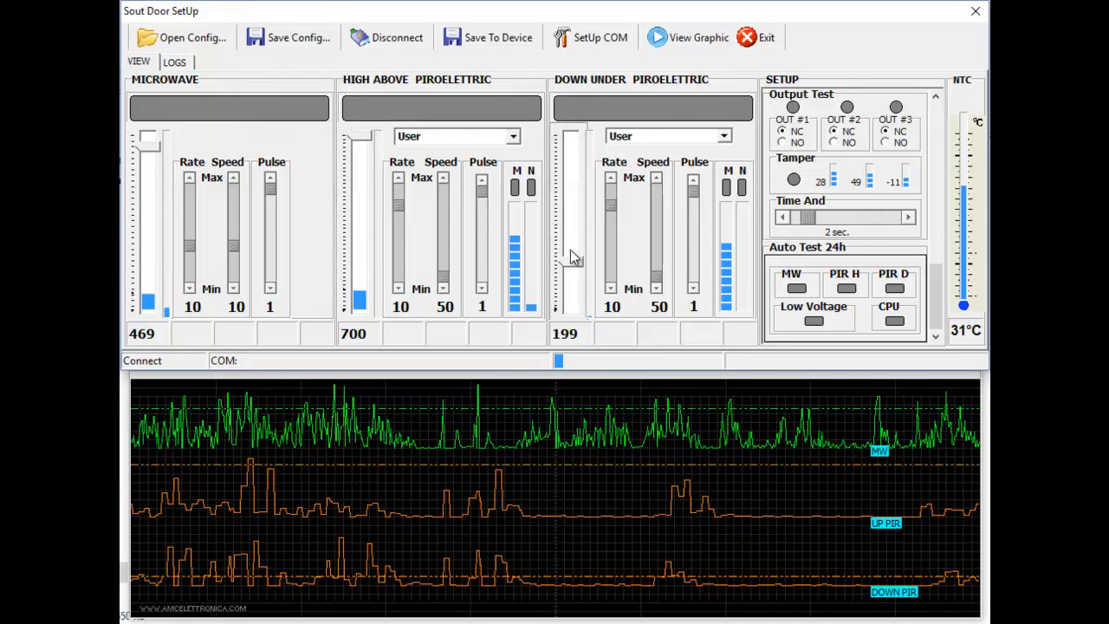
pyautogui.moveTo(571, 257); pyautogui.dragTo(573, 137)
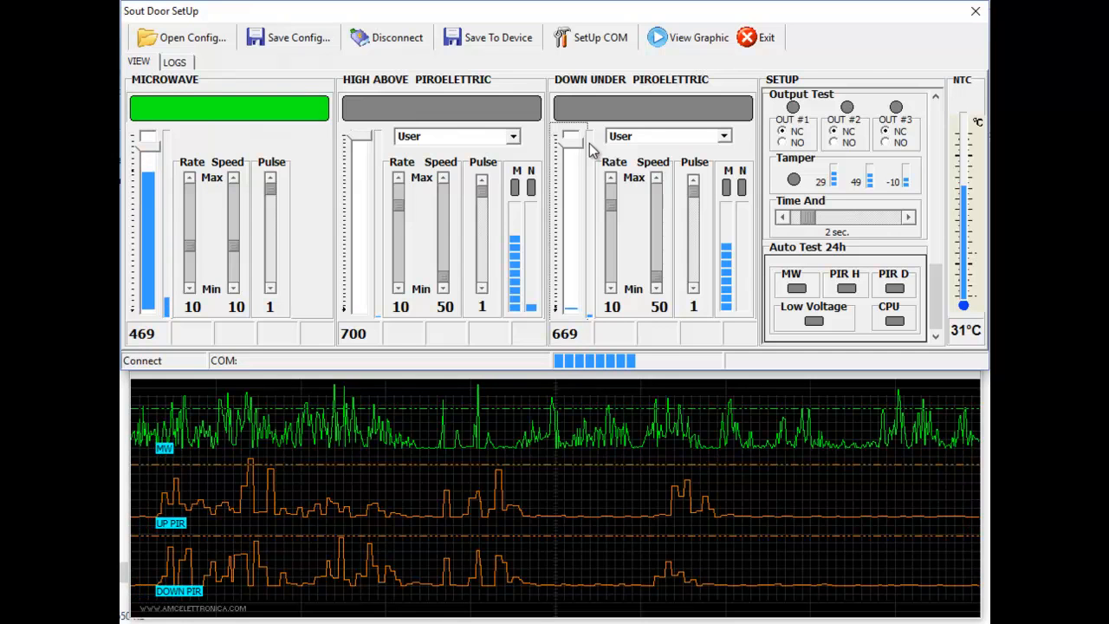
pyautogui.moveTo(153, 146); pyautogui.dragTo(157, 129)
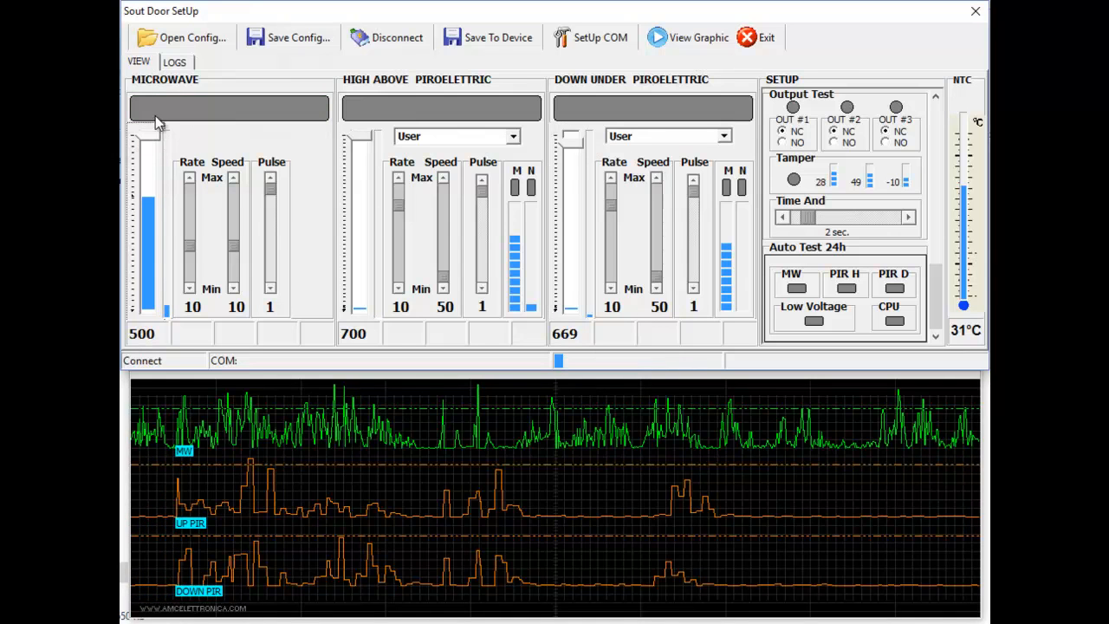
pyautogui.moveTo(572, 132); pyautogui.dragTo(572, 122)
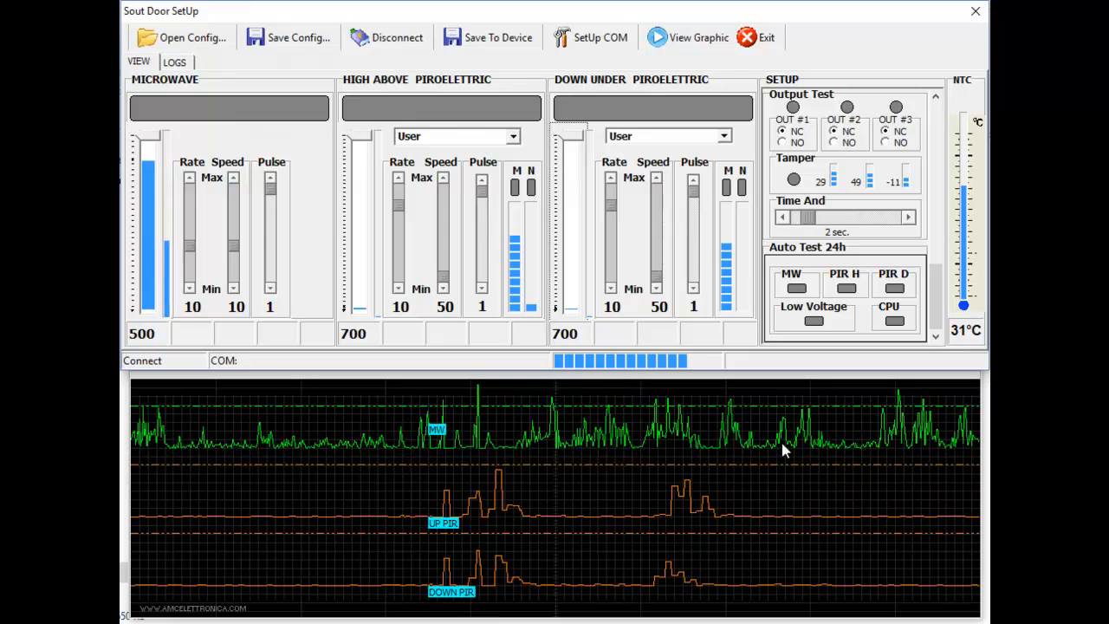
# Step: Lower the high-above pyroelectric threshold to 571 and the down-under pyroelectric threshold to 547
pyautogui.click(362, 169)
pyautogui.moveTo(365, 139); pyautogui.dragTo(368, 170)
pyautogui.moveTo(569, 141); pyautogui.dragTo(566, 184)
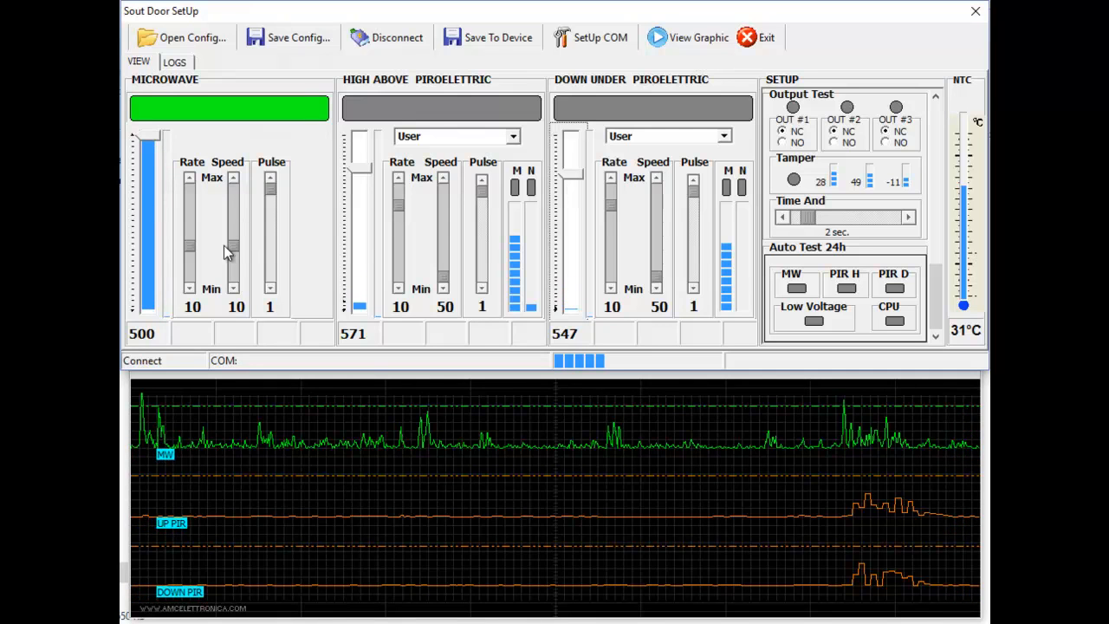
# Step: Try the microwave Speed at its extremes of 1 and 15, and settle on 8
pyautogui.moveTo(236, 239); pyautogui.dragTo(239, 185)
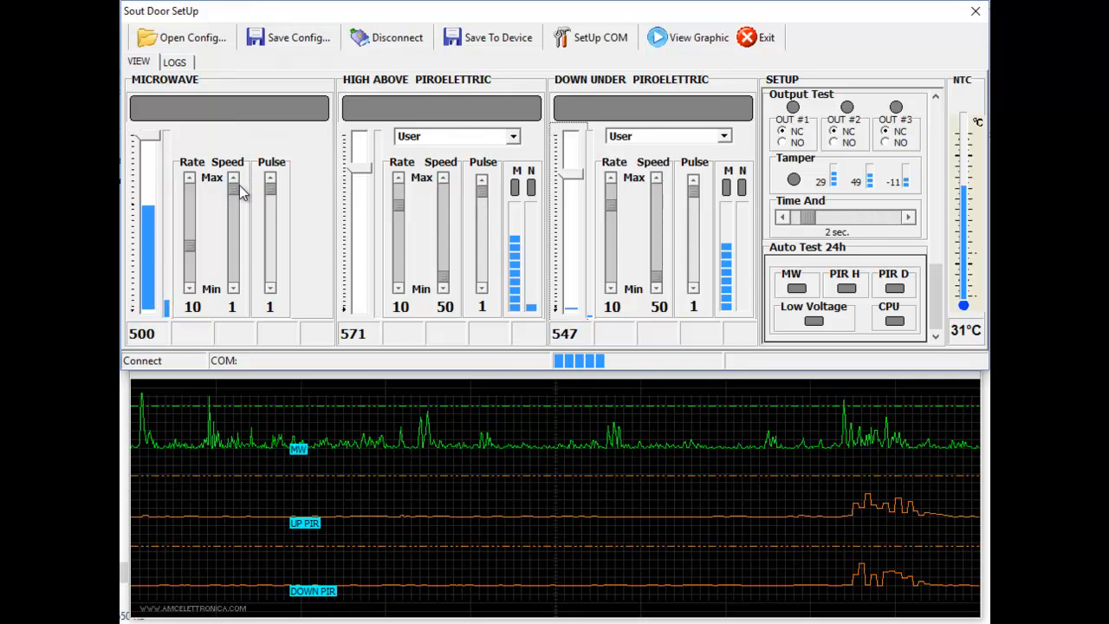
pyautogui.moveTo(239, 187); pyautogui.dragTo(235, 293)
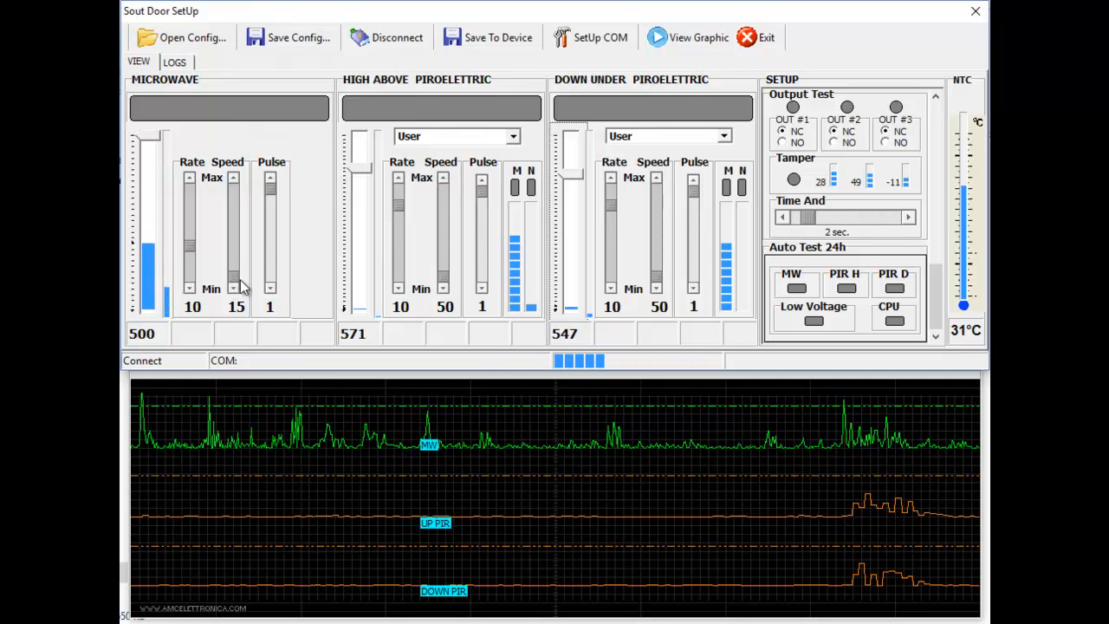
pyautogui.moveTo(233, 276); pyautogui.dragTo(224, 227)
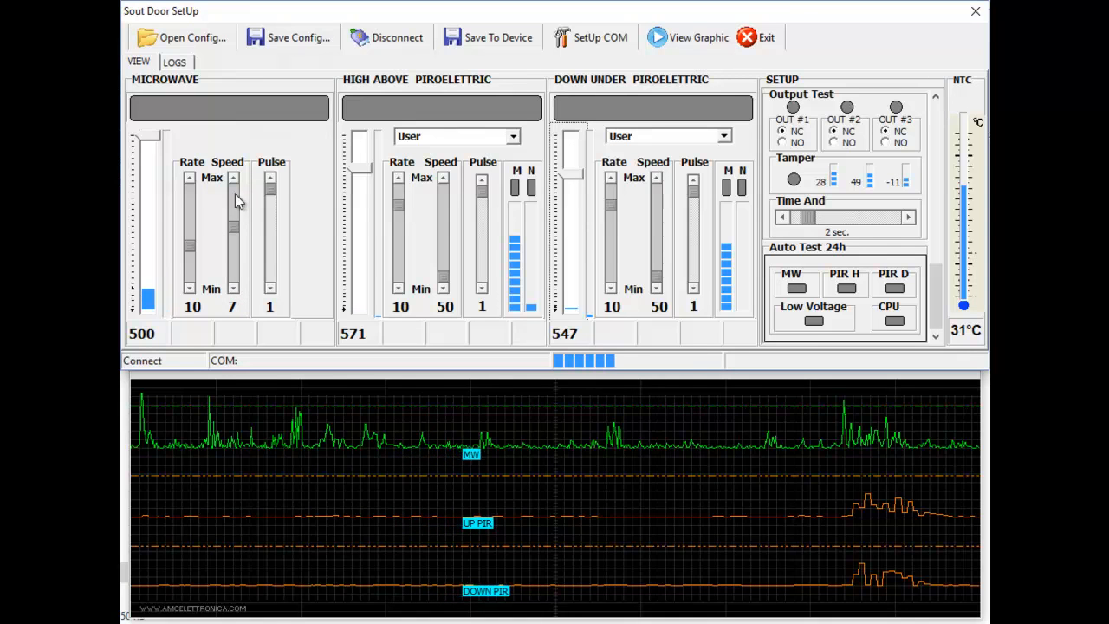
pyautogui.click(233, 288)
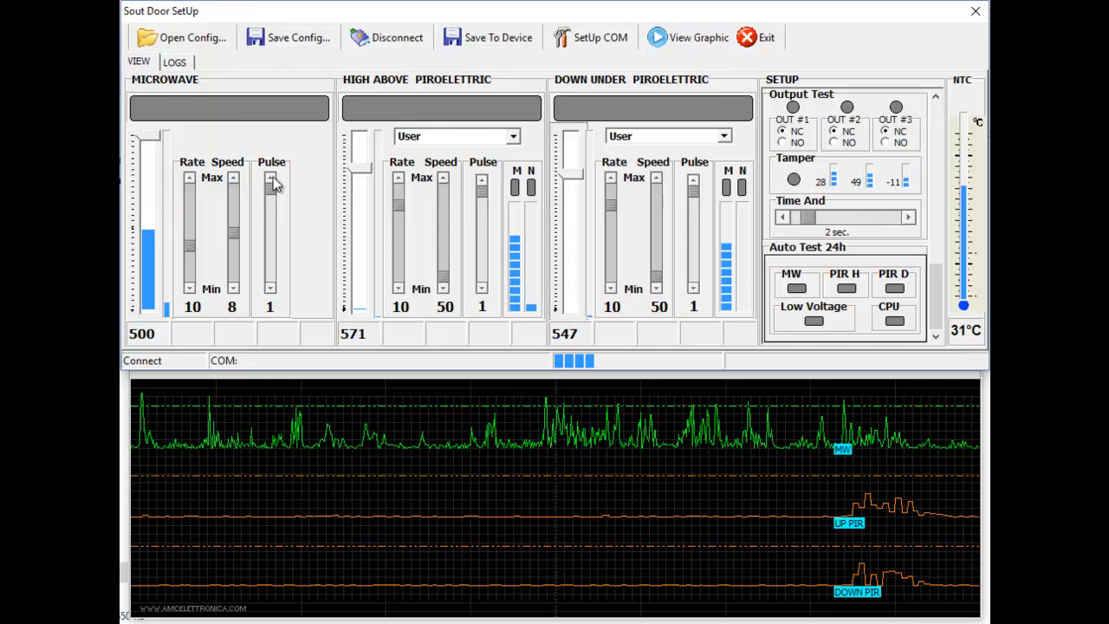
# Step: Set the Pulse count to 5 for the microwave, 3 for the high-above and 2 for the down-under pyroelectric sensor
pyautogui.click(269, 288)
pyautogui.click(270, 288)
pyautogui.click(270, 289)
pyautogui.click(270, 288)
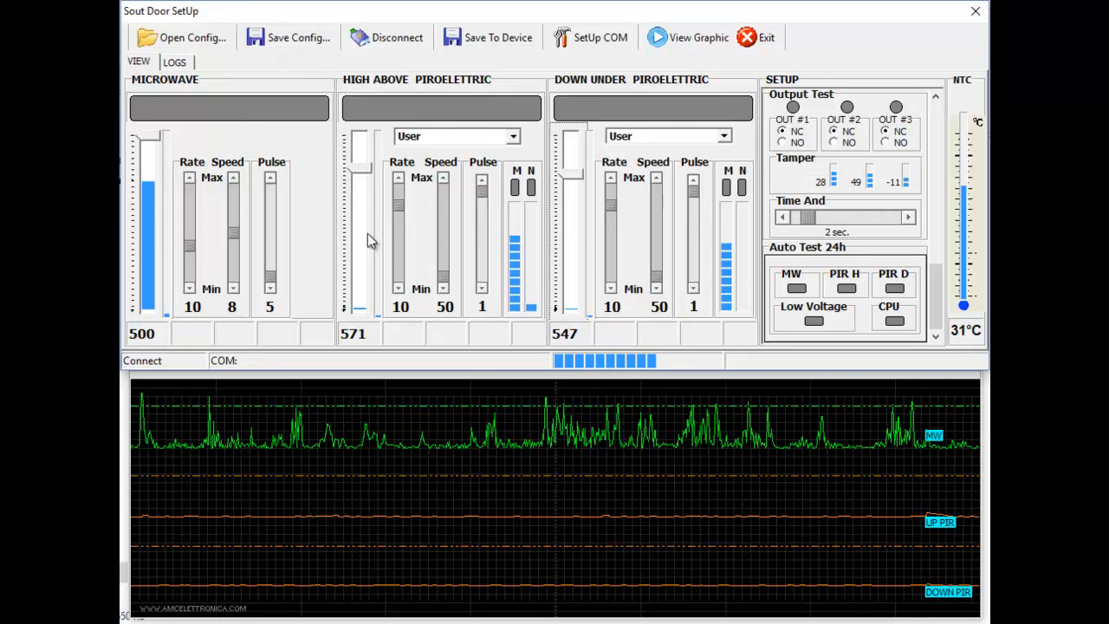
pyautogui.click(482, 289)
pyautogui.click(481, 289)
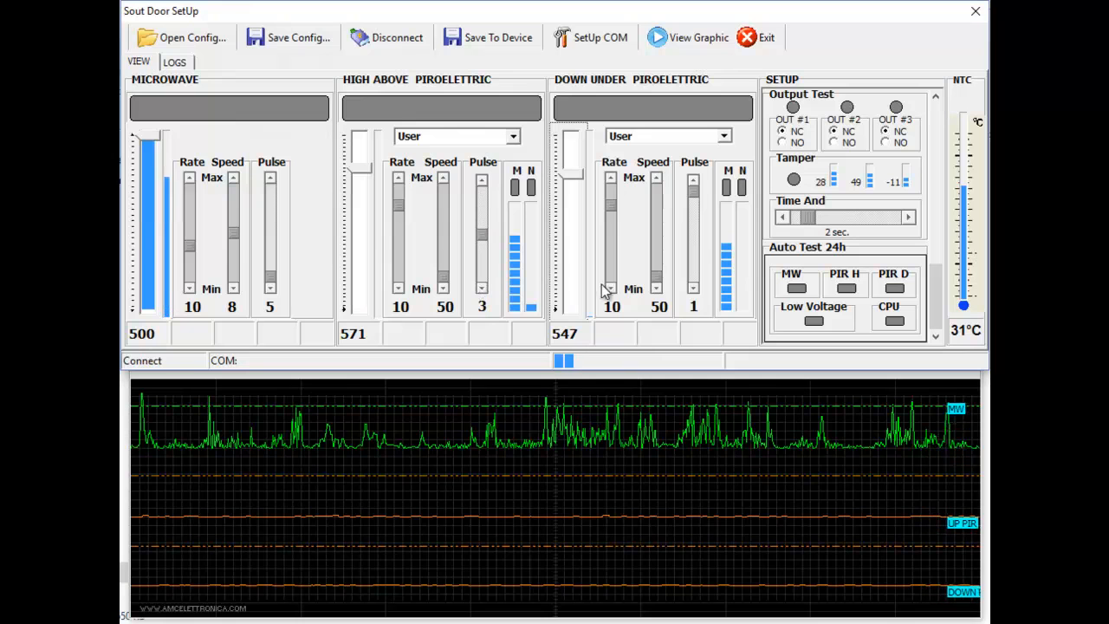
pyautogui.click(693, 289)
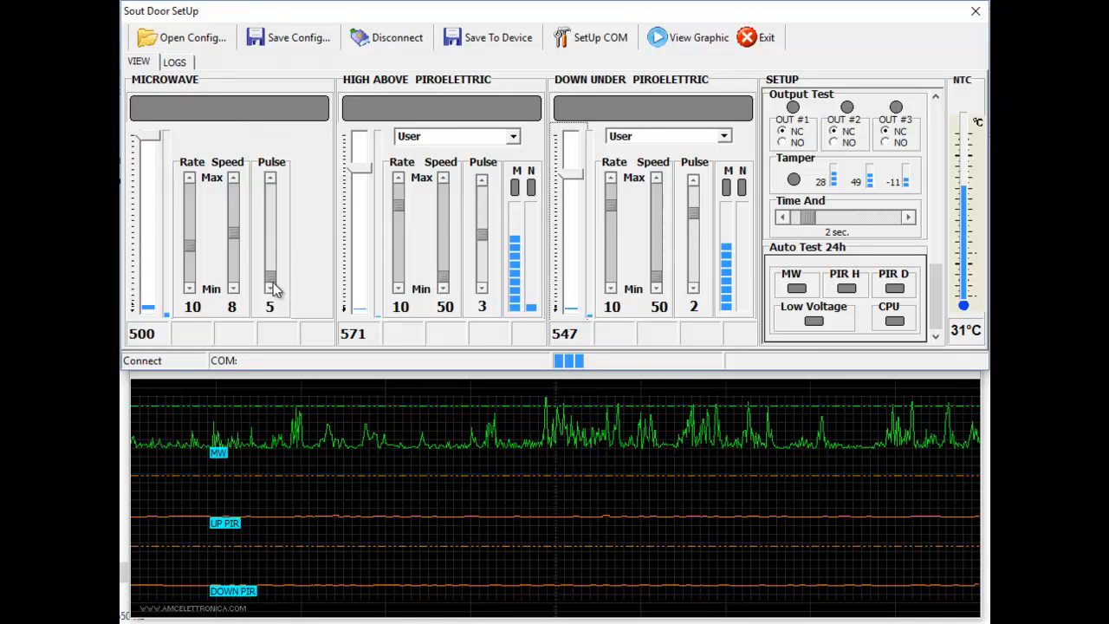
# Step: Reduce the Pulse count to 2 for both the microwave and the high-above pyroelectric sensor
pyautogui.click(269, 177)
pyautogui.click(270, 176)
pyautogui.click(269, 177)
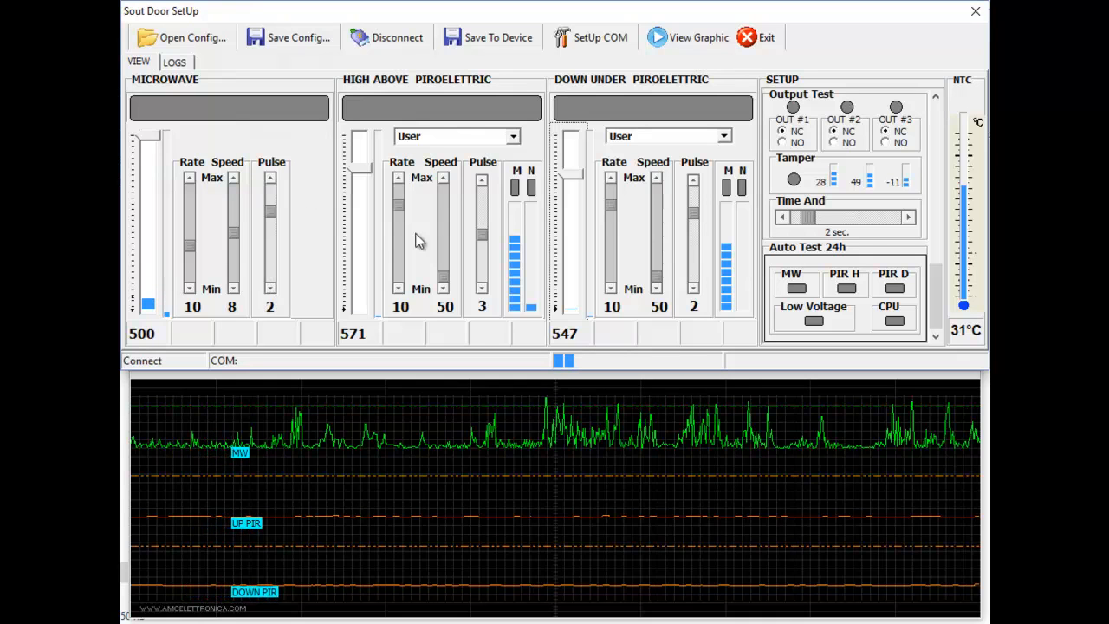
pyautogui.click(481, 181)
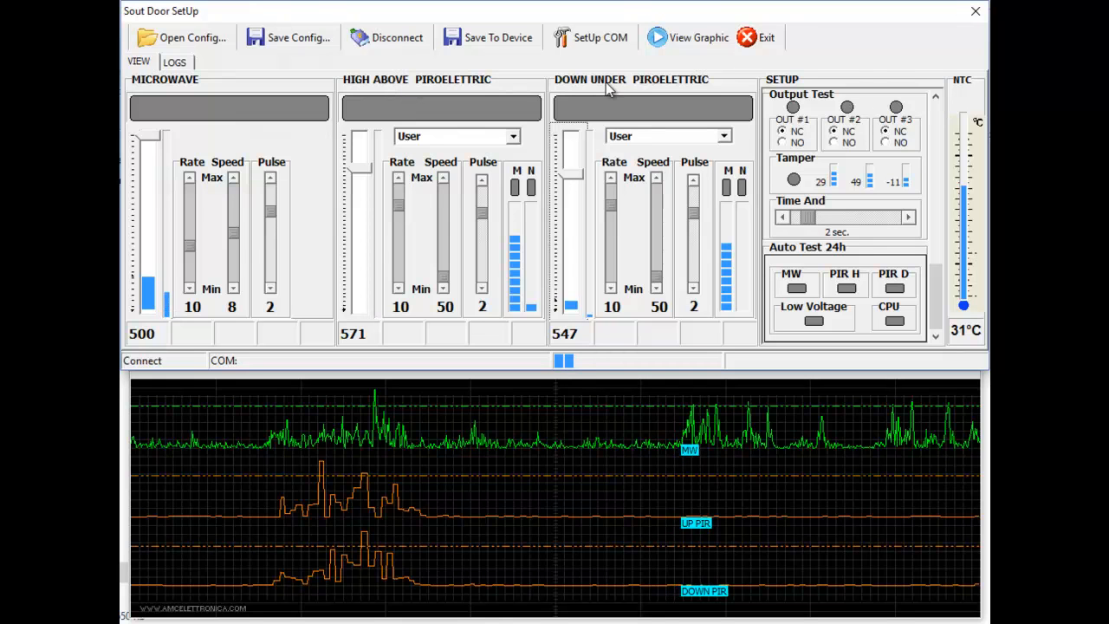
# Step: Apply the Angle preset to the high-above pyroelectric sensor and the Horizontal Curtain preset to the down-under one
pyautogui.click(511, 141)
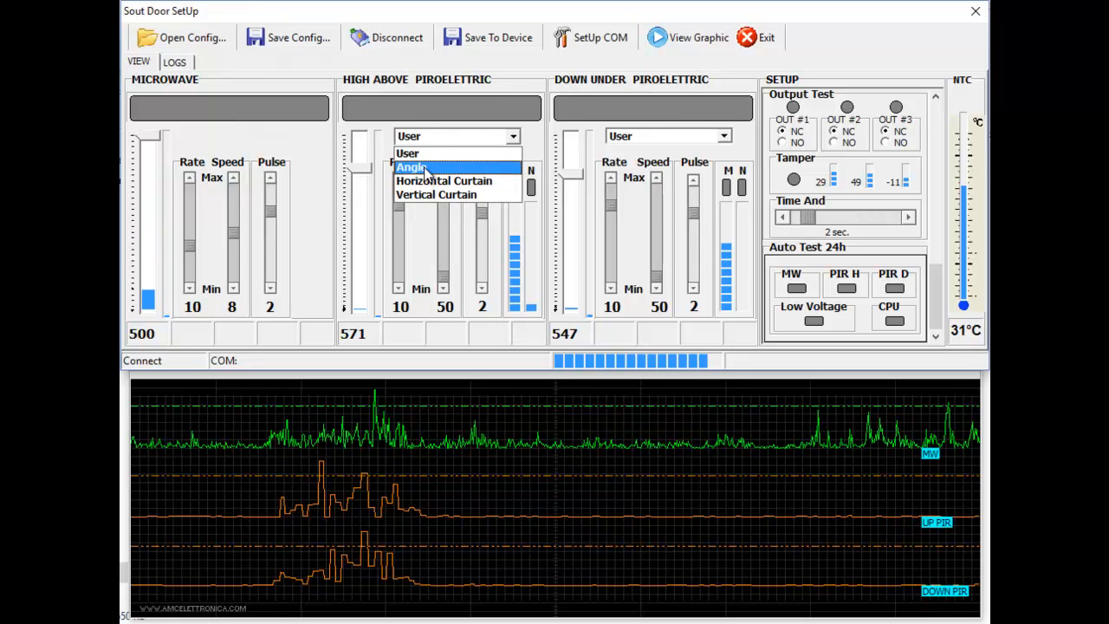
pyautogui.click(425, 173)
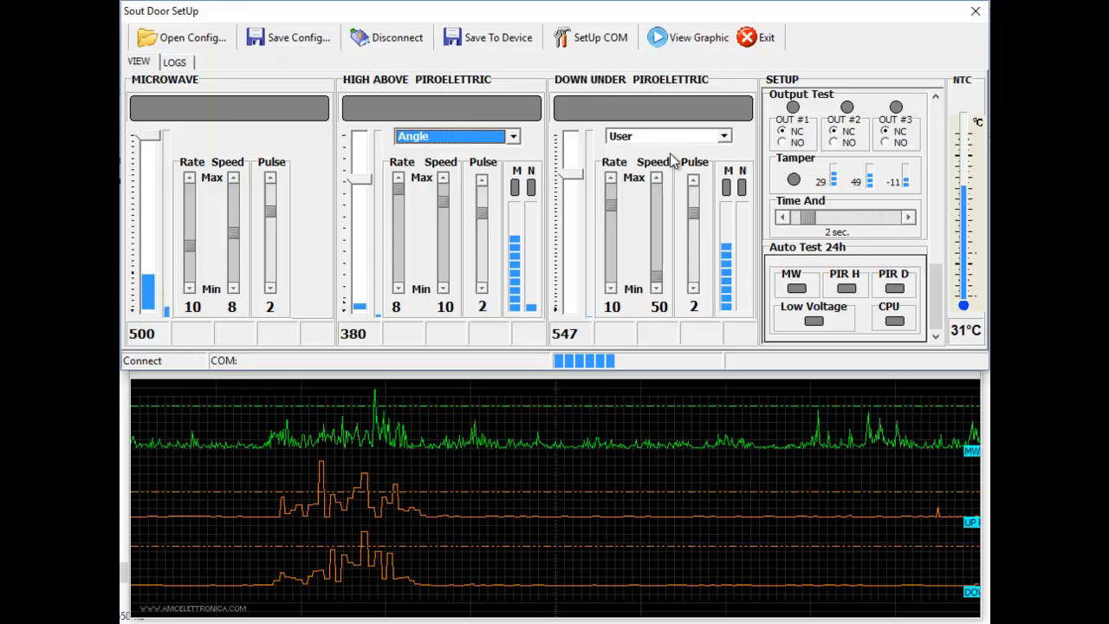
pyautogui.click(724, 138)
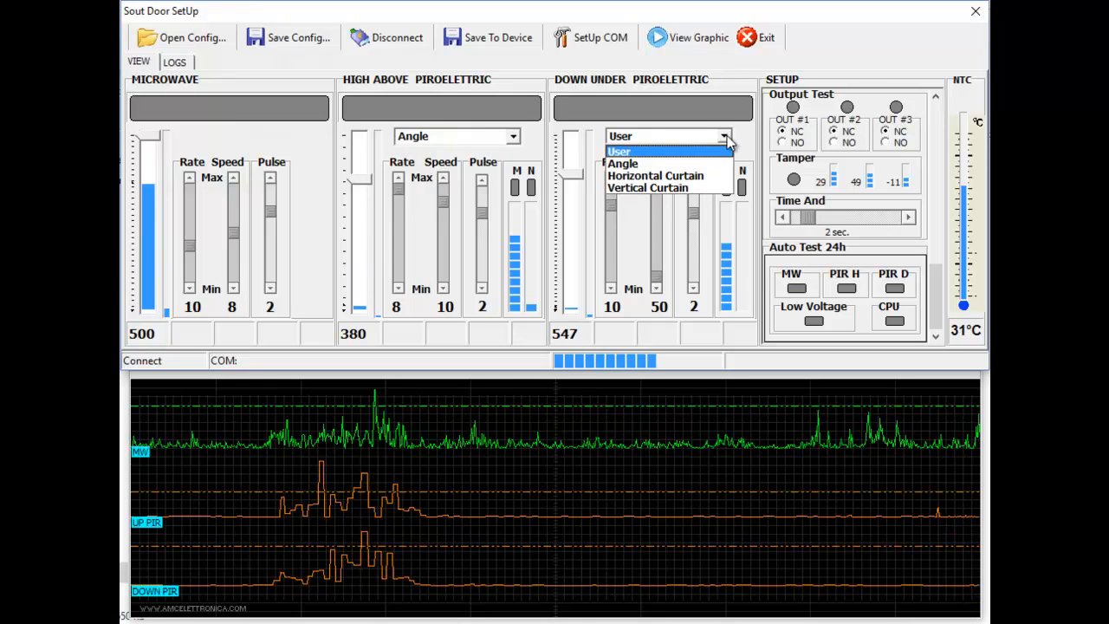
pyautogui.click(678, 176)
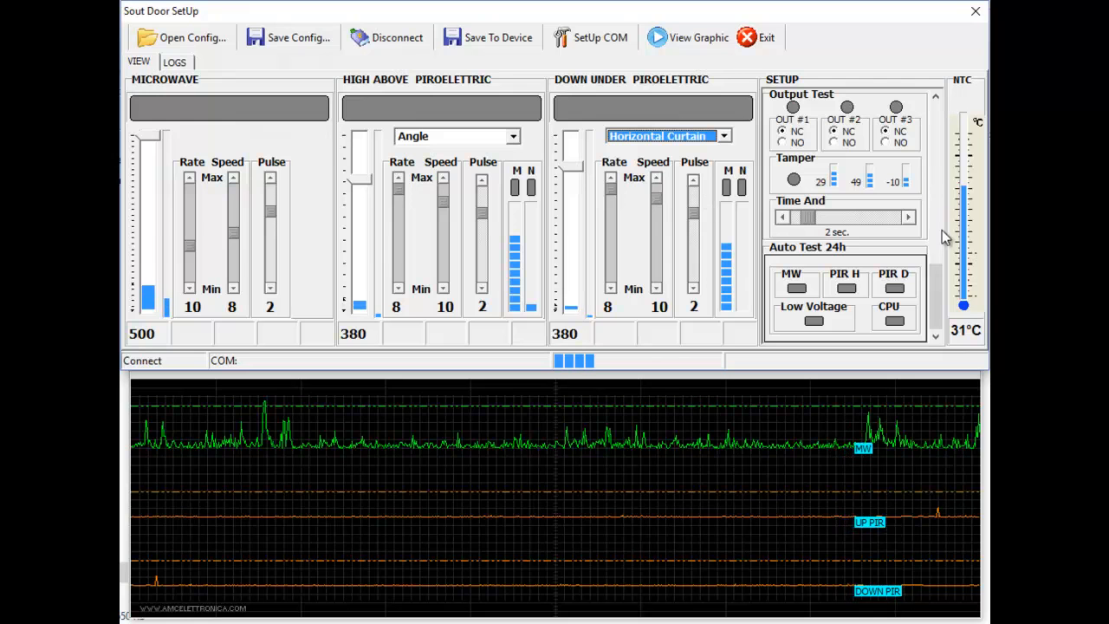
# Step: Switch the MW, PIR (HIGH ABOVE), PIR (DOWN UNDER) and Mask #1-2 enable options off and back on
pyautogui.moveTo(929, 281); pyautogui.dragTo(939, 97)
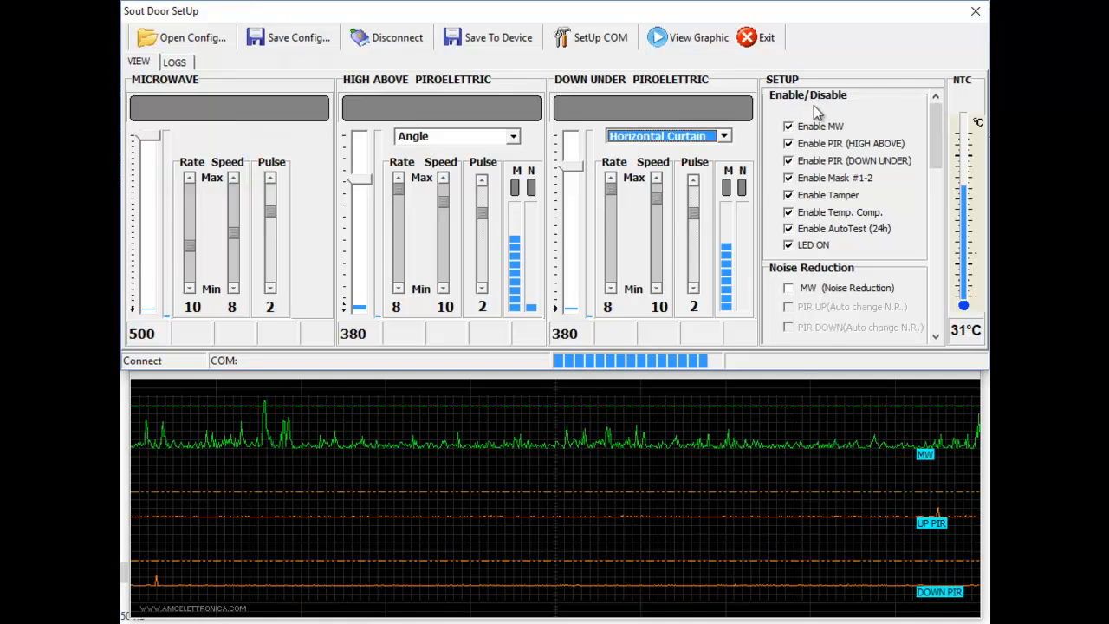
pyautogui.click(819, 127)
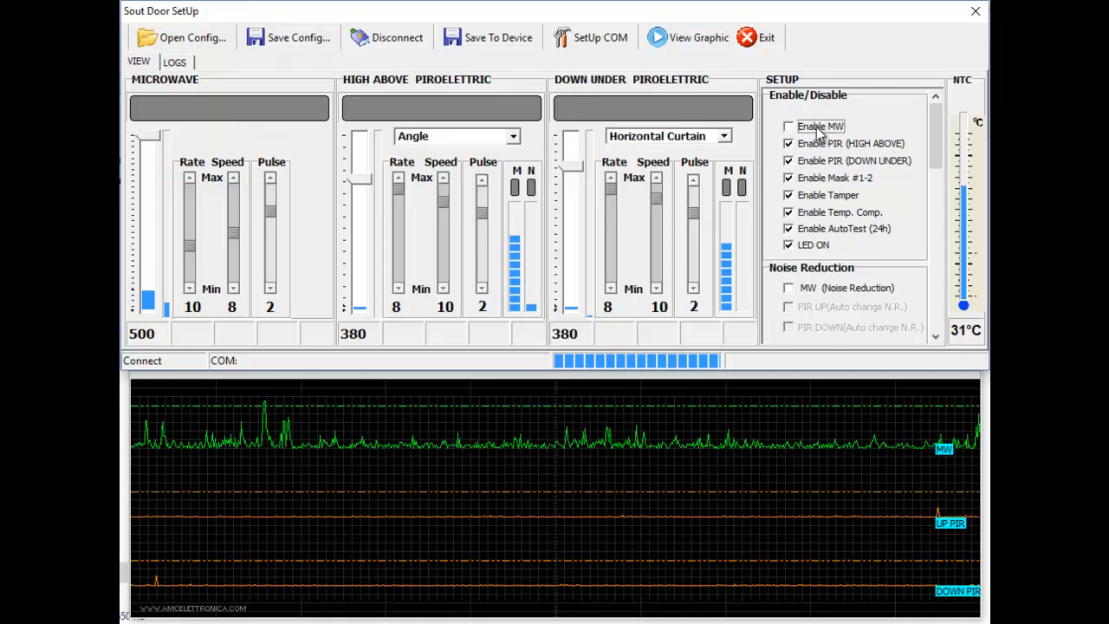
pyautogui.click(814, 143)
pyautogui.click(806, 160)
pyautogui.click(801, 146)
pyautogui.click(804, 128)
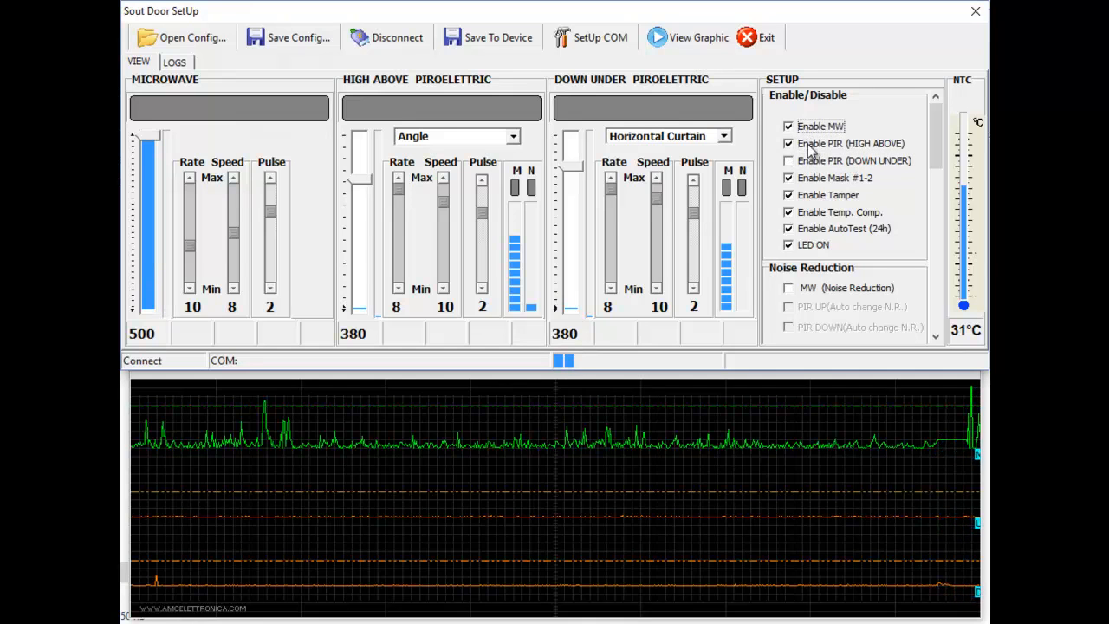
pyautogui.click(814, 164)
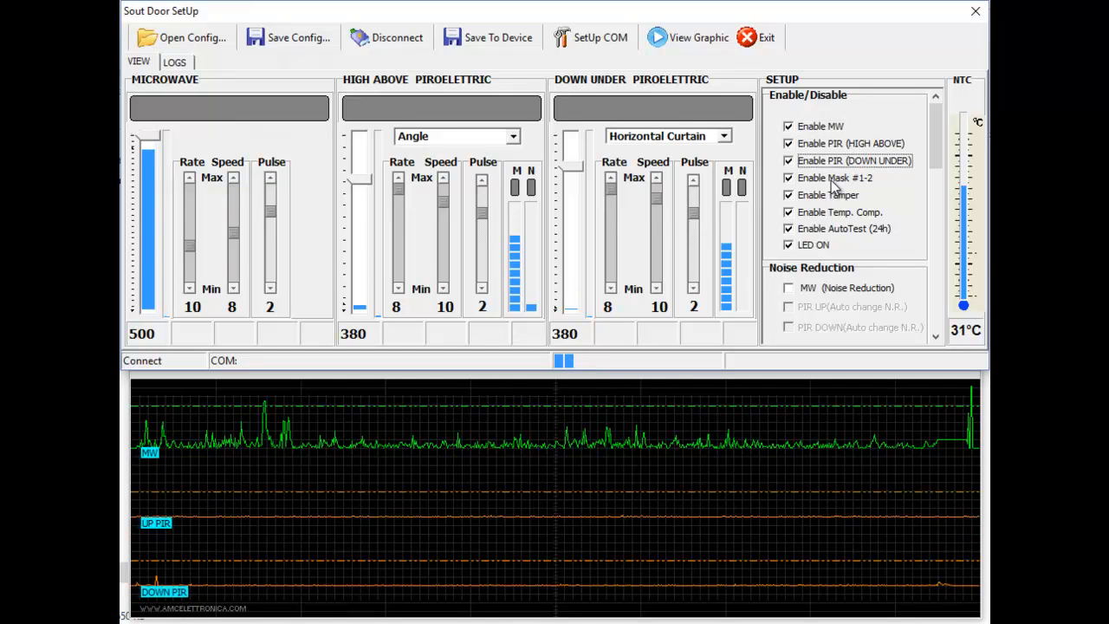
pyautogui.click(832, 180)
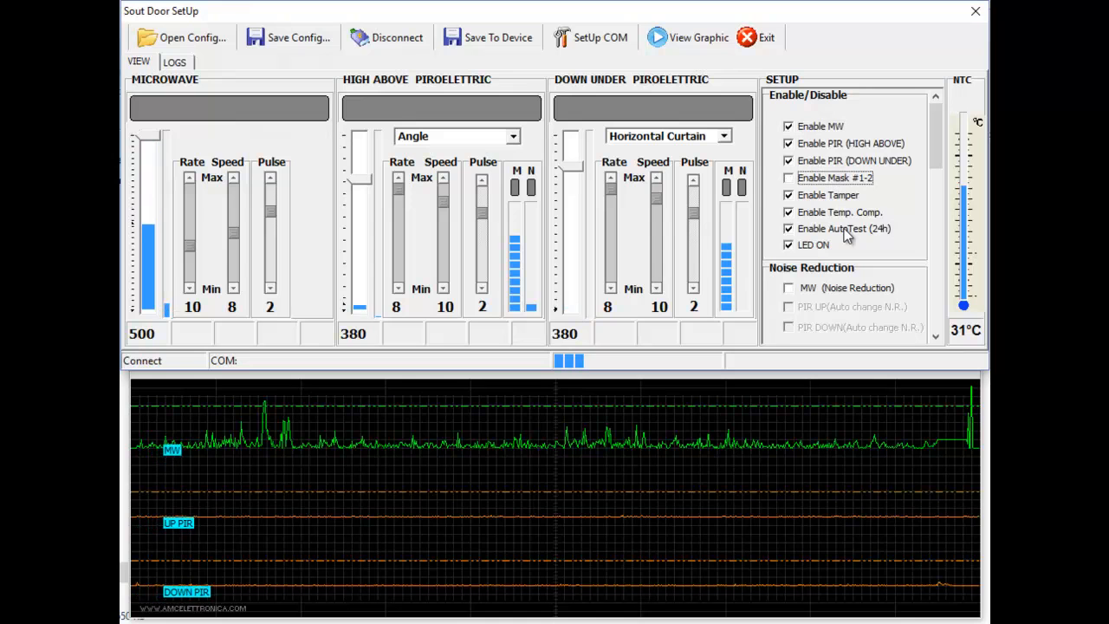
pyautogui.click(819, 179)
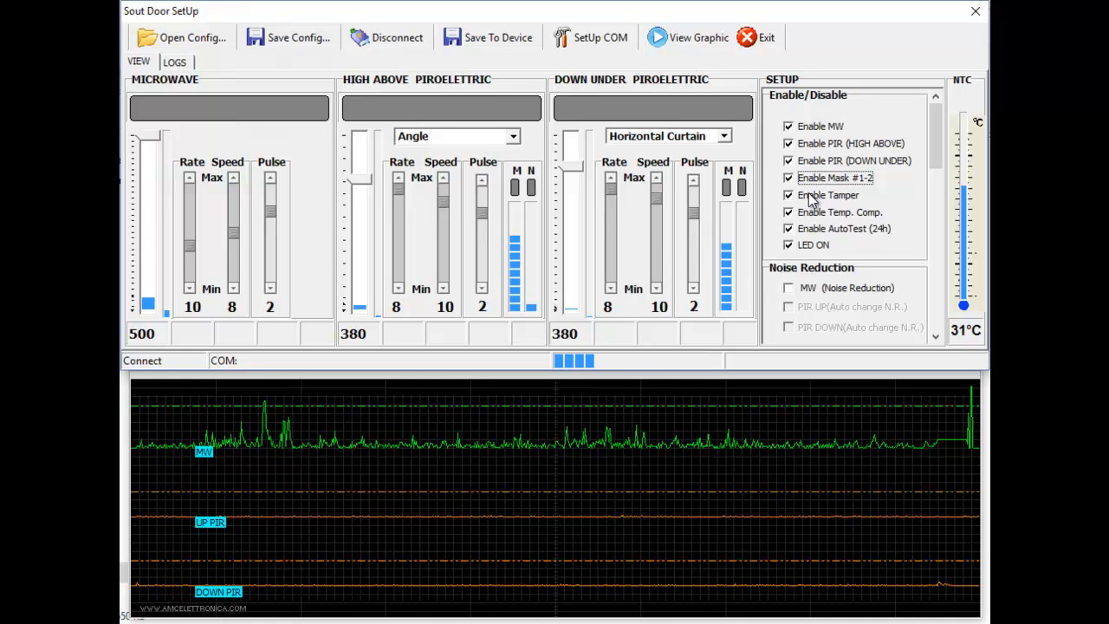
# Step: Disable temperature compensation in the detector's Enable/Disable settings
pyautogui.click(805, 219)
pyautogui.click(806, 218)
pyautogui.click(805, 220)
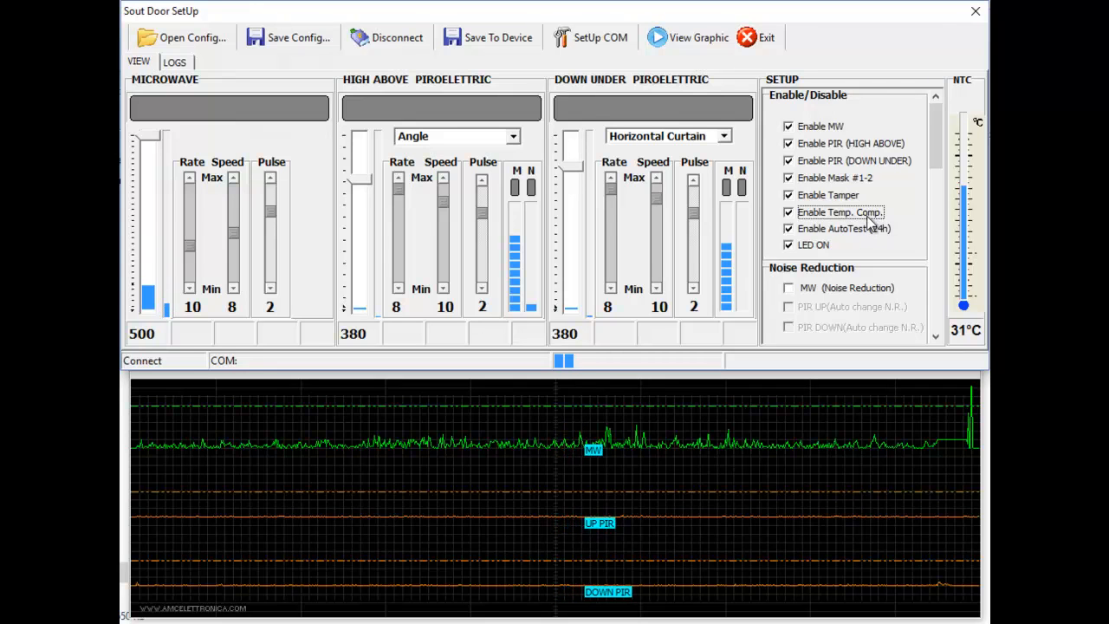
pyautogui.click(785, 214)
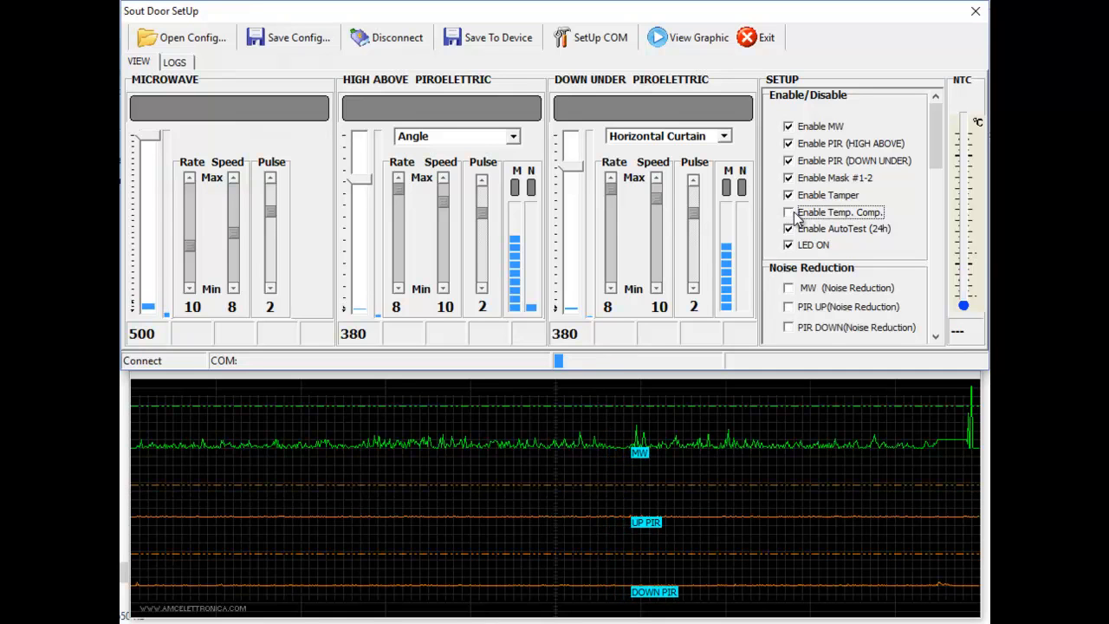
# Step: Switch noise reduction on and back off for MW, PIR UP and PIR DOWN
pyautogui.click(796, 287)
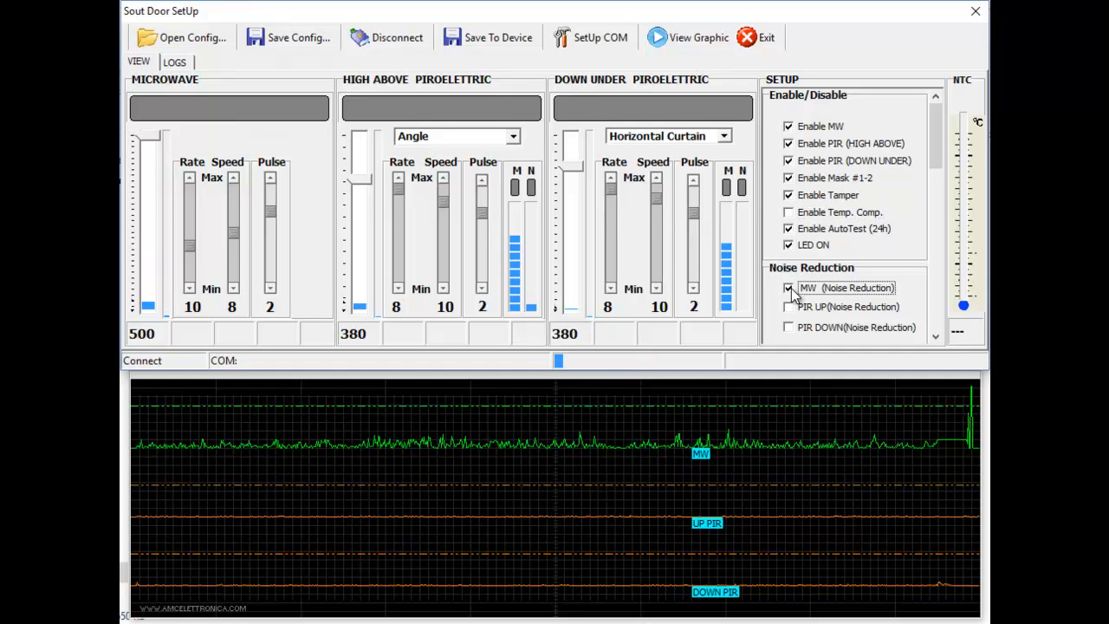
pyautogui.click(798, 309)
pyautogui.click(800, 331)
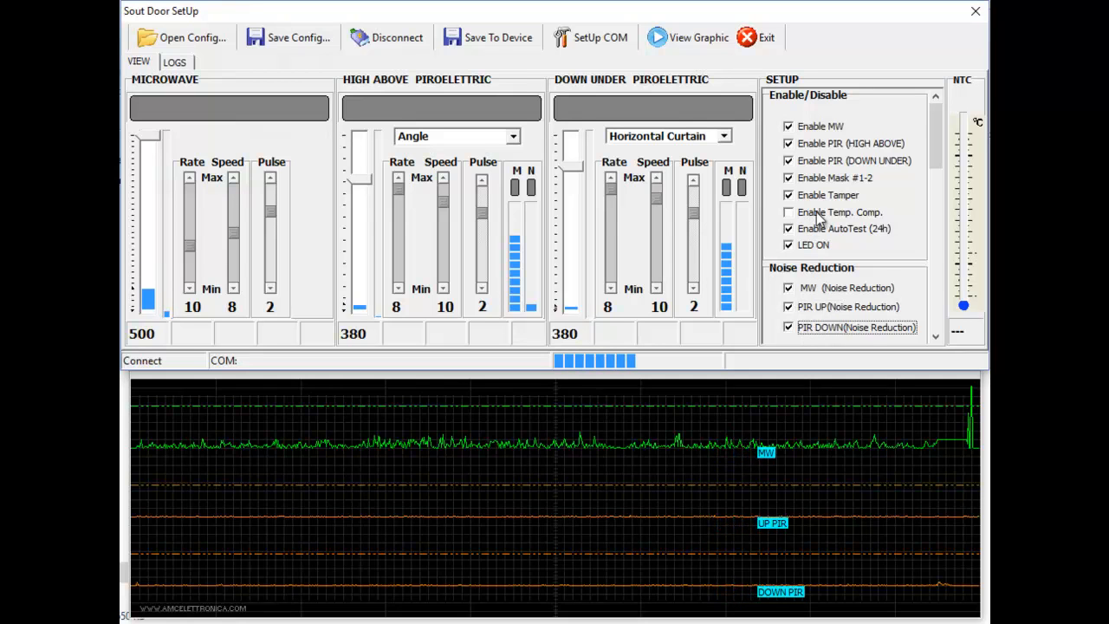
pyautogui.click(809, 289)
pyautogui.click(812, 307)
pyautogui.click(821, 330)
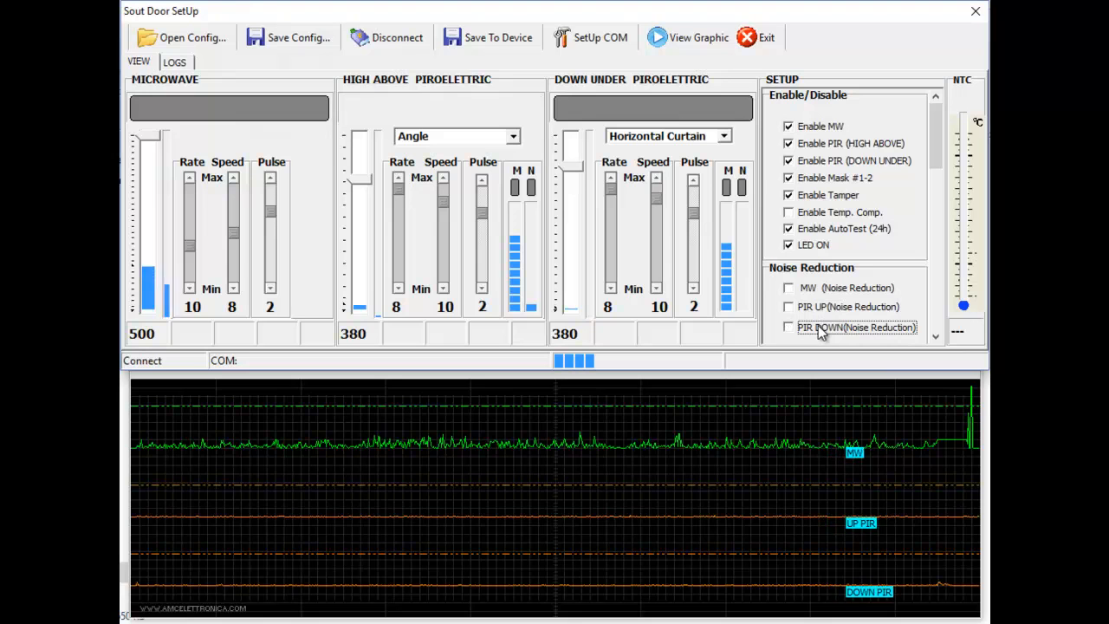
# Step: Enable temperature compensation and turn on MW noise reduction
pyautogui.click(788, 213)
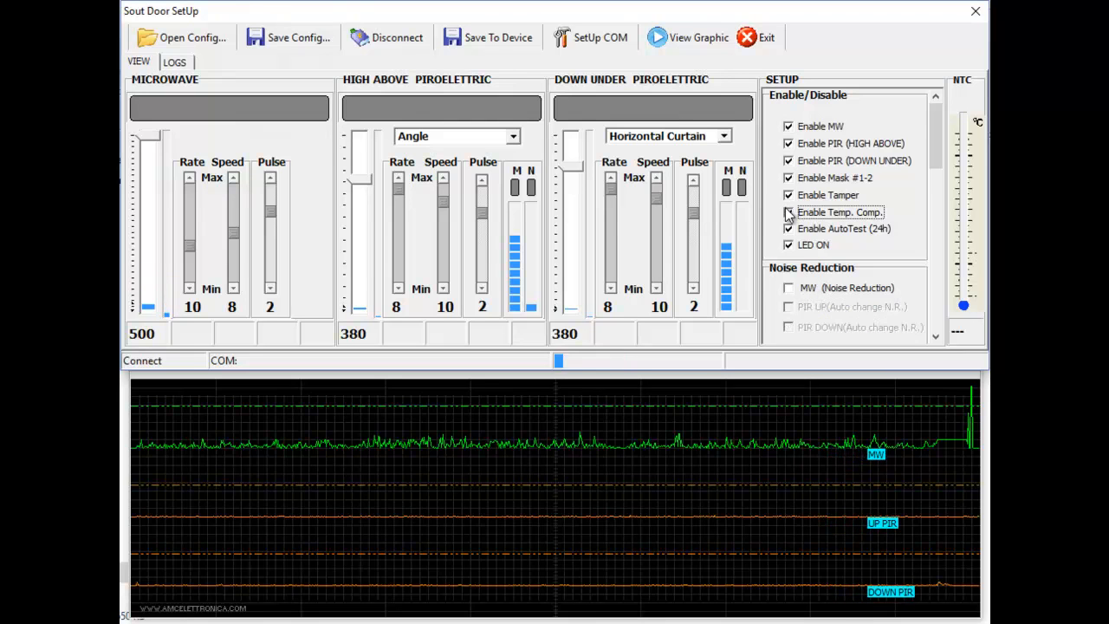
pyautogui.click(837, 232)
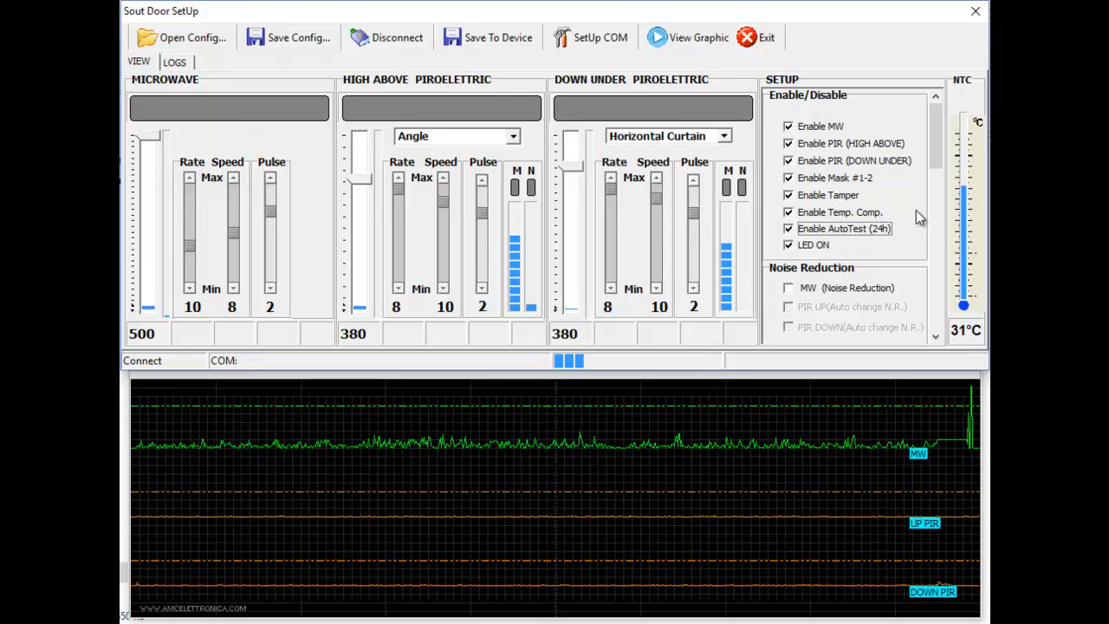
pyautogui.moveTo(935, 151); pyautogui.dragTo(875, 176)
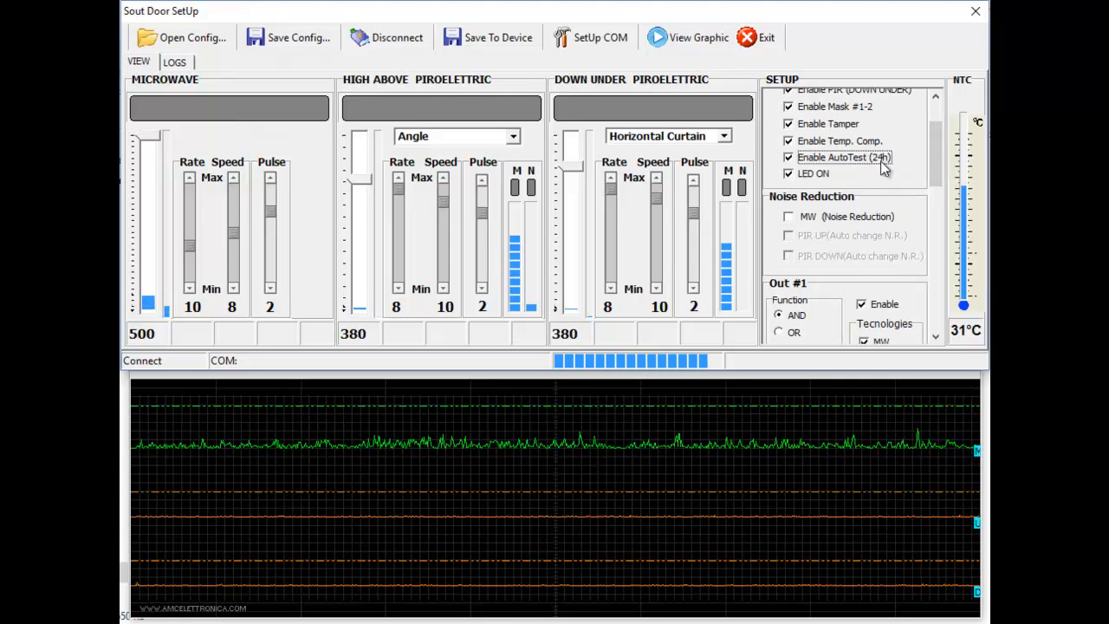
pyautogui.moveTo(940, 159); pyautogui.dragTo(936, 176)
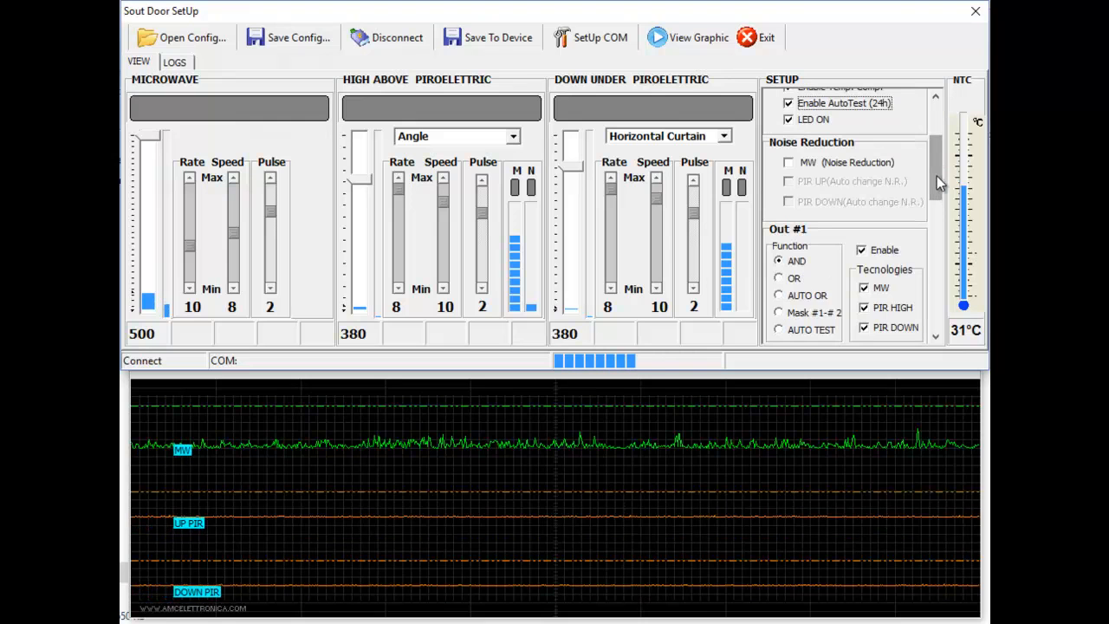
pyautogui.scroll(2, 926, 152)
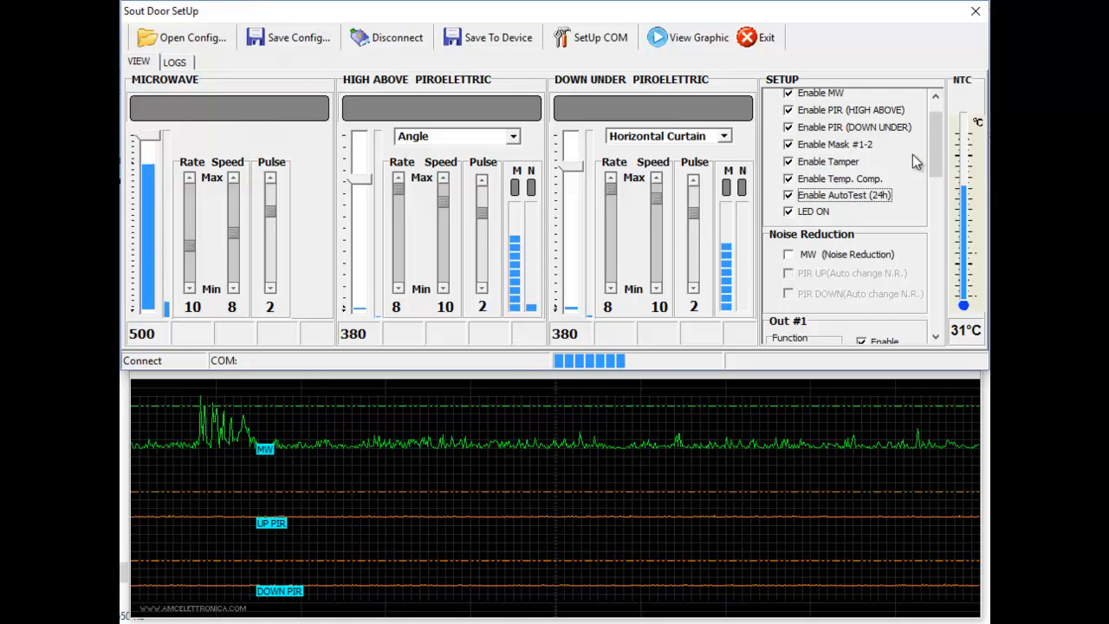
pyautogui.click(788, 214)
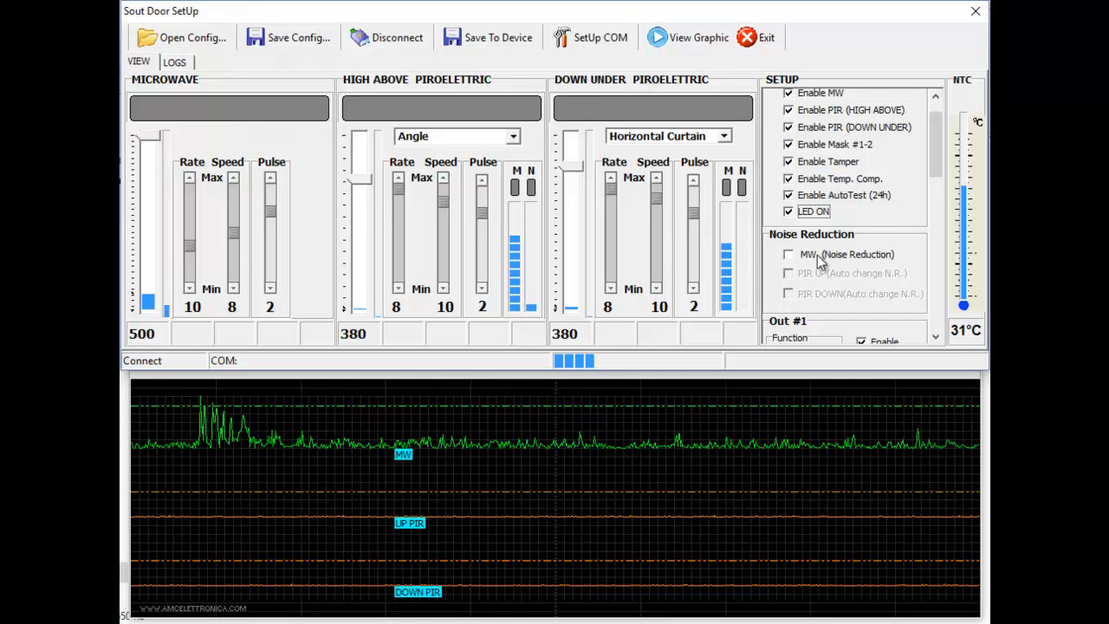
pyautogui.click(788, 253)
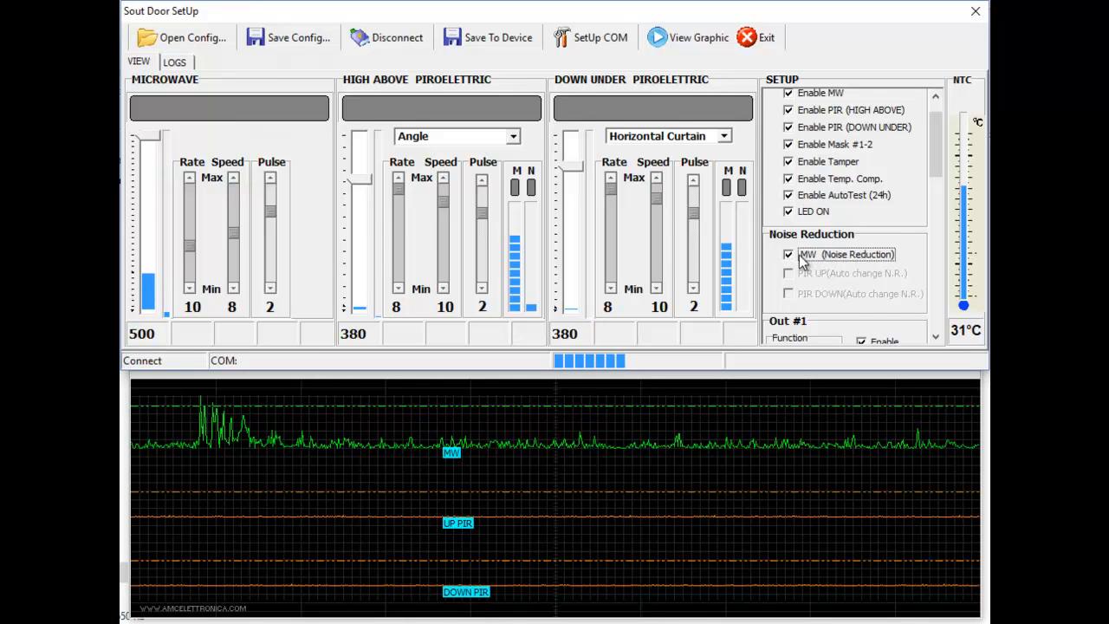
# Step: Set the Out #1 function to OR
pyautogui.click(935, 338)
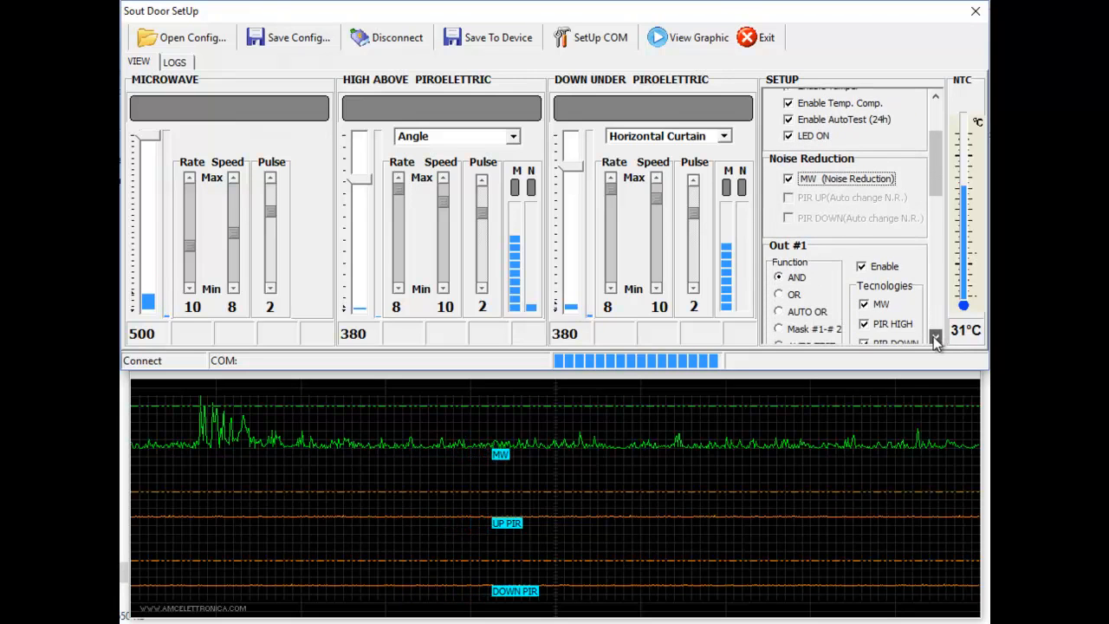
pyautogui.click(936, 338)
pyautogui.click(935, 338)
pyautogui.click(935, 338)
pyautogui.click(935, 338)
pyautogui.click(935, 337)
pyautogui.click(935, 337)
pyautogui.click(935, 338)
pyautogui.click(935, 337)
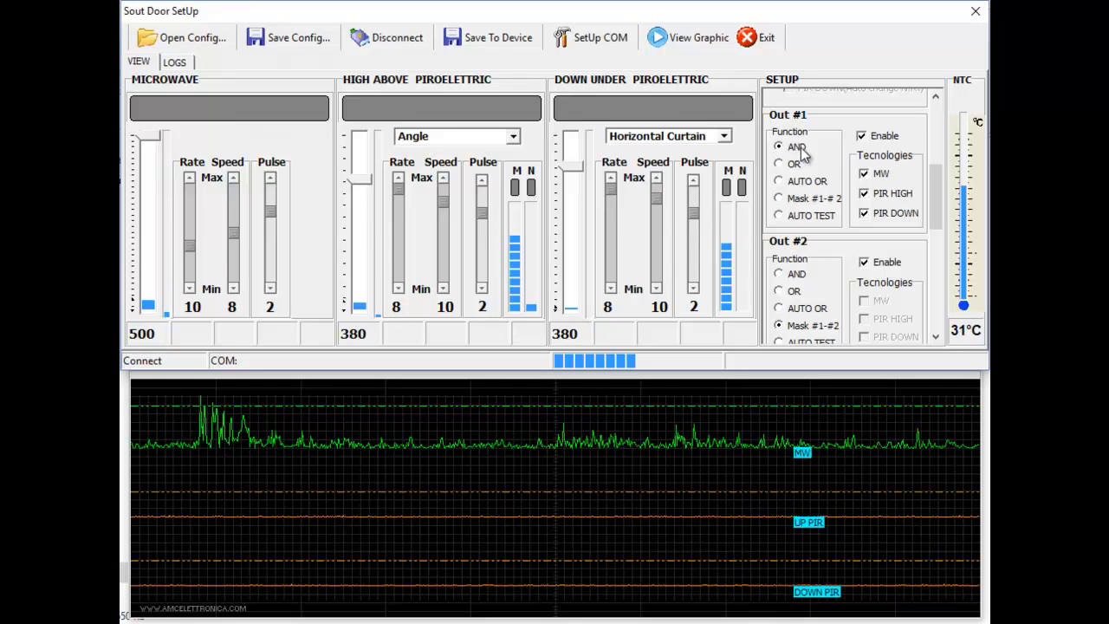
pyautogui.click(794, 165)
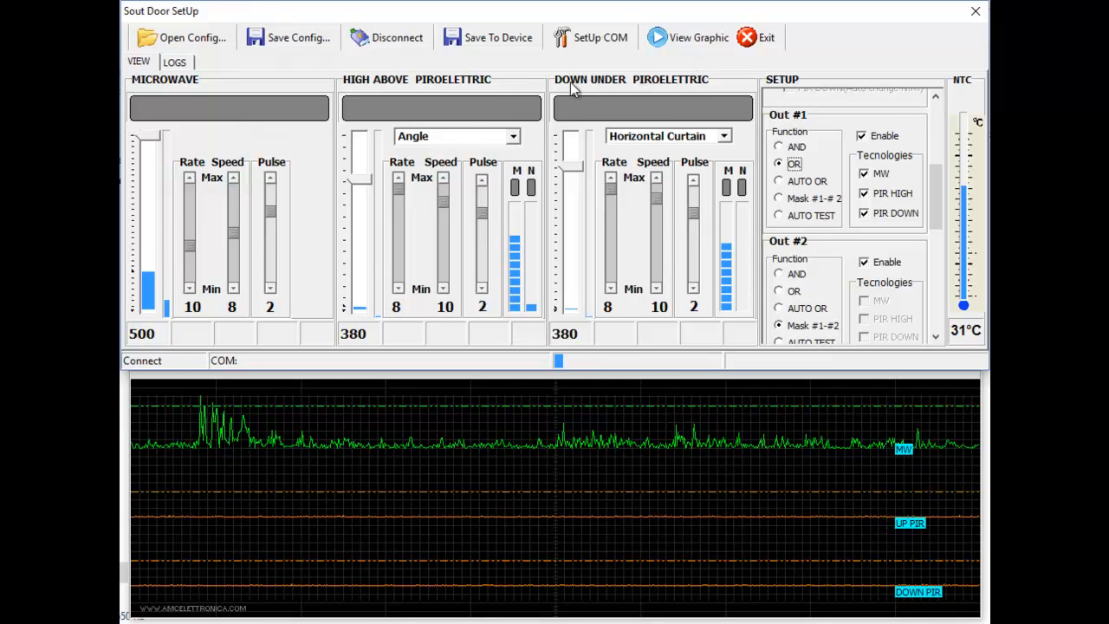
# Step: Lower the thresholds to 353 for the high-above pyroelectric sensor, 298 for the down-under one and 413 for the microwave
pyautogui.moveTo(357, 177); pyautogui.dragTo(356, 199)
pyautogui.moveTo(571, 166); pyautogui.dragTo(574, 208)
pyautogui.moveTo(149, 135); pyautogui.dragTo(154, 165)
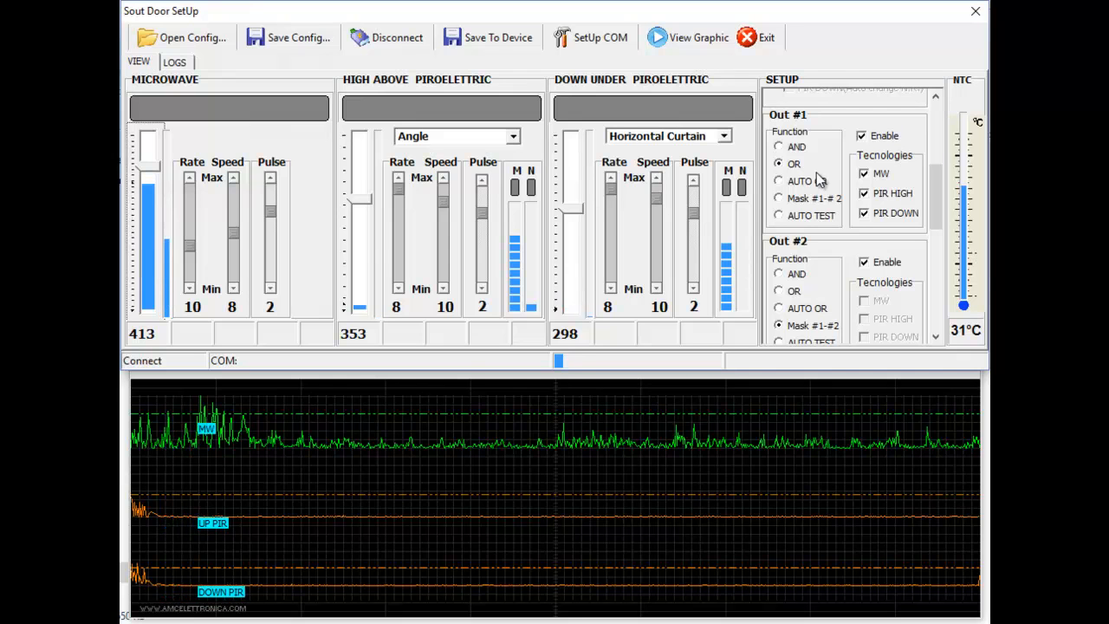
# Step: Try the AUTO OR, Mask #1-#2 and OR functions on Out #1, finishing with AND selected
pyautogui.click(783, 147)
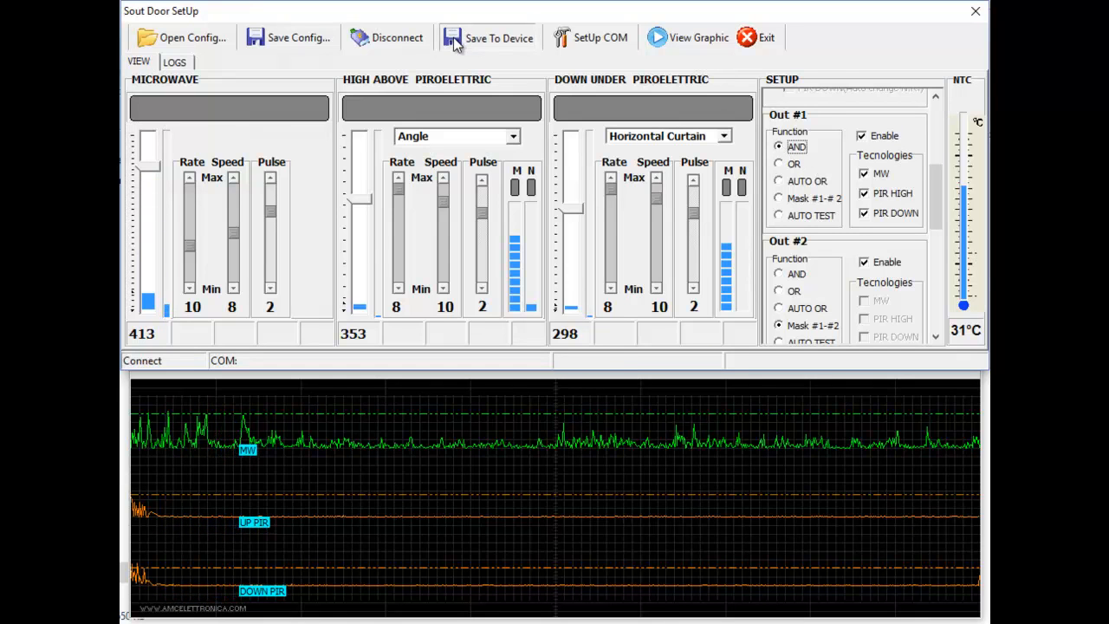
pyautogui.click(811, 183)
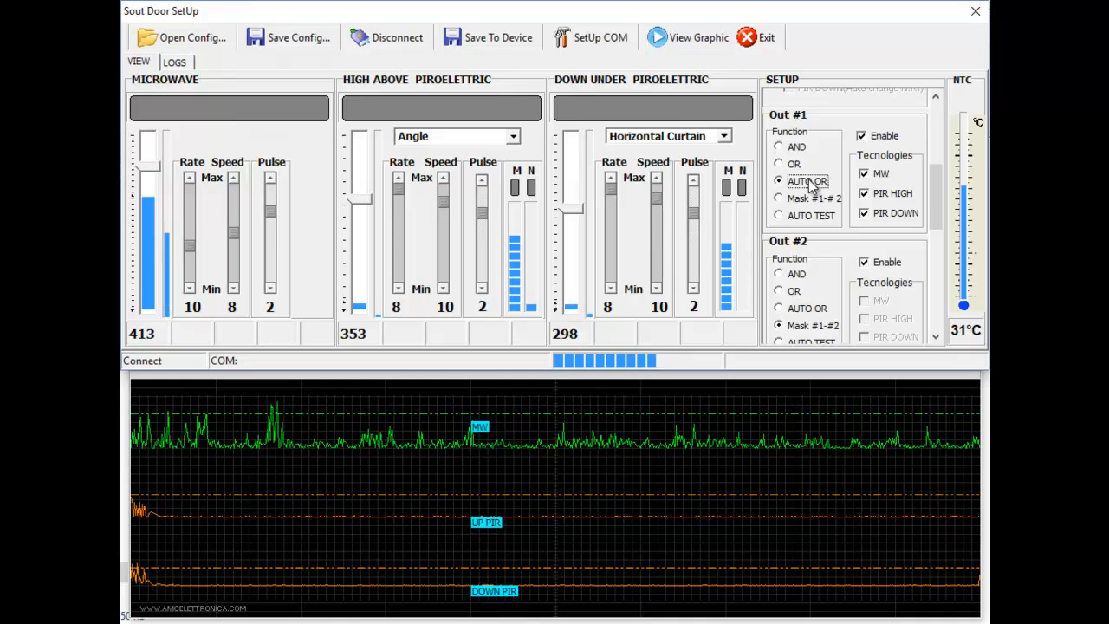
pyautogui.click(800, 201)
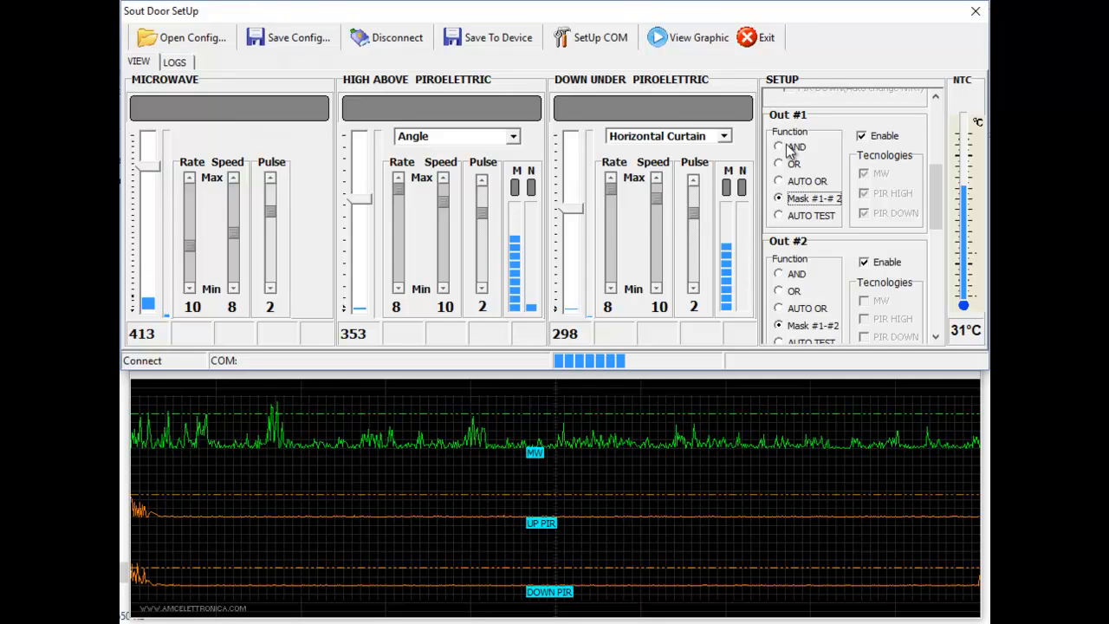
pyautogui.click(796, 148)
pyautogui.click(788, 180)
pyautogui.click(788, 166)
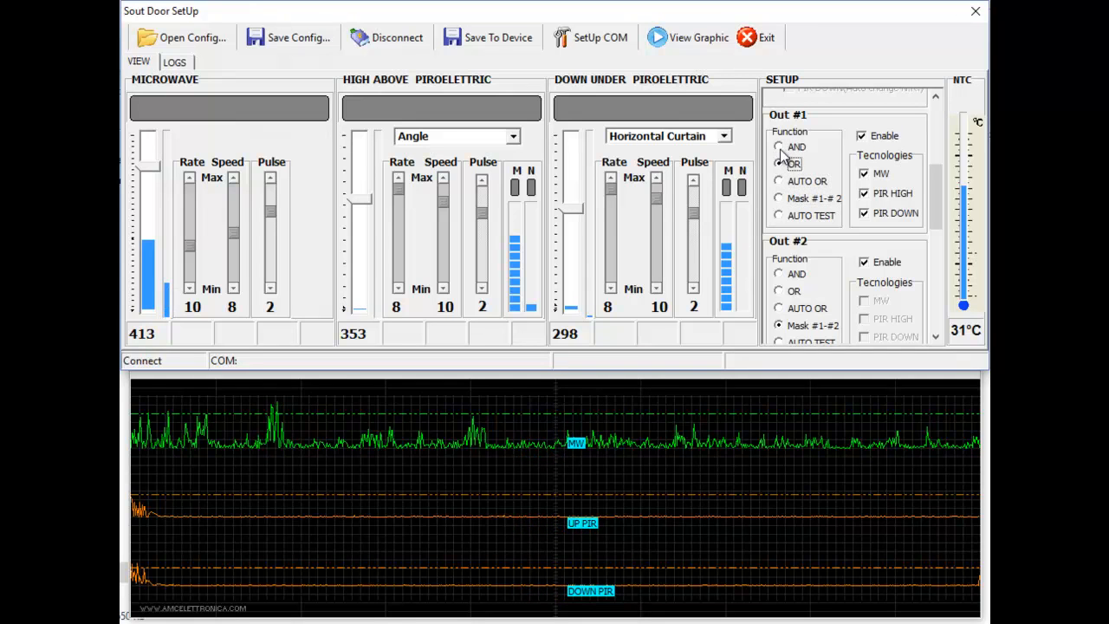
pyautogui.click(781, 147)
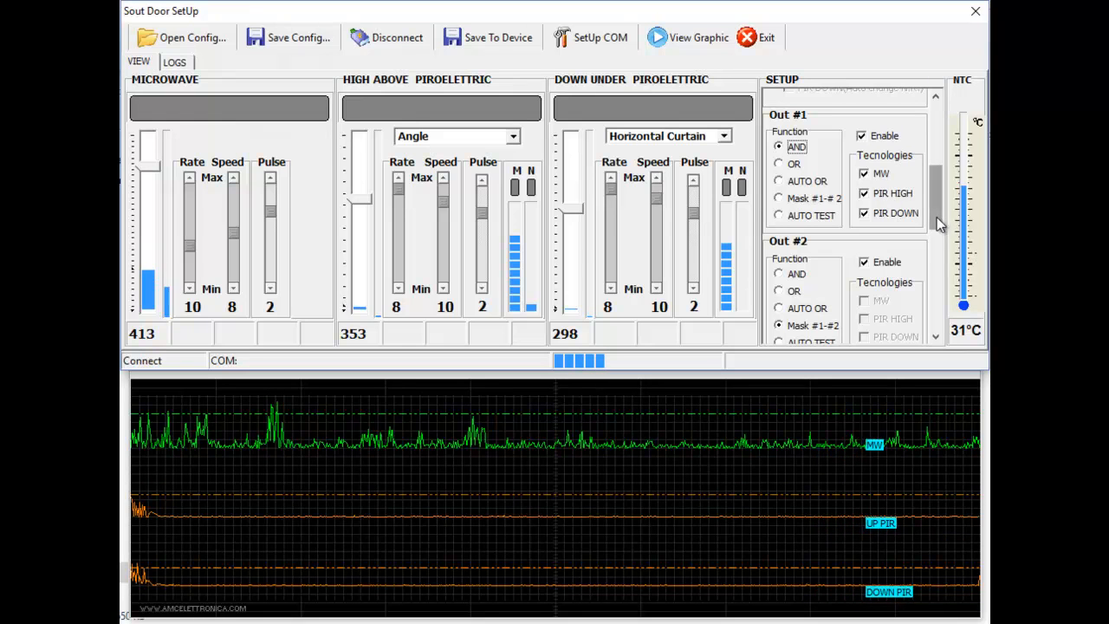
# Step: Switch the OUT #1, OUT #2 and OUT #3 contacts in Output Test to NO and back to NC
pyautogui.scroll(-3, 927, 250)
pyautogui.click(937, 98)
pyautogui.click(936, 98)
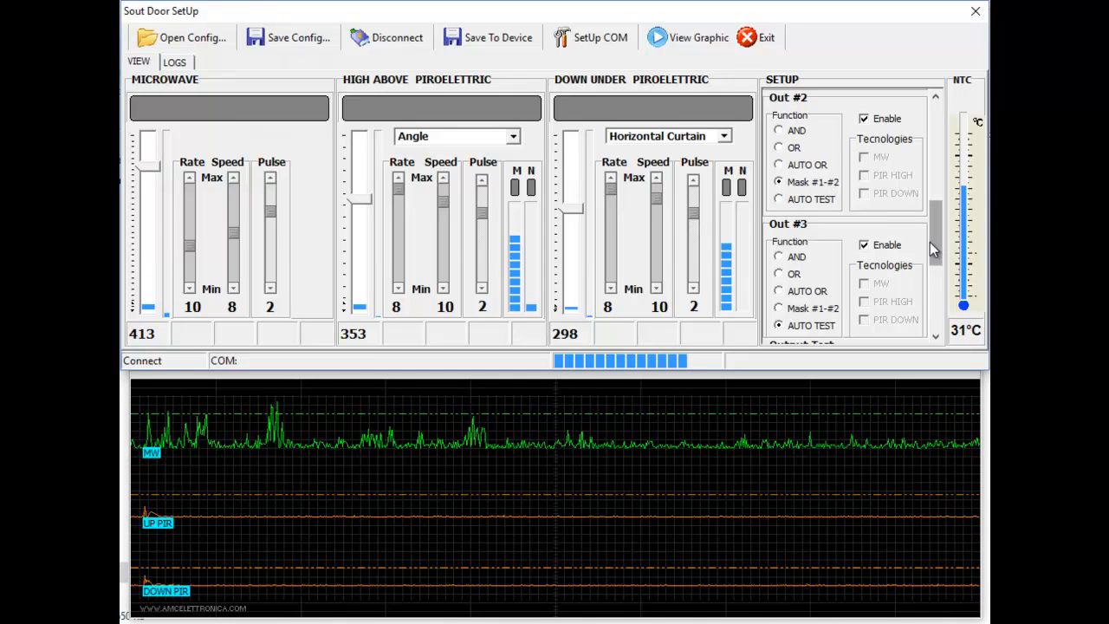
pyautogui.moveTo(932, 235); pyautogui.dragTo(930, 254)
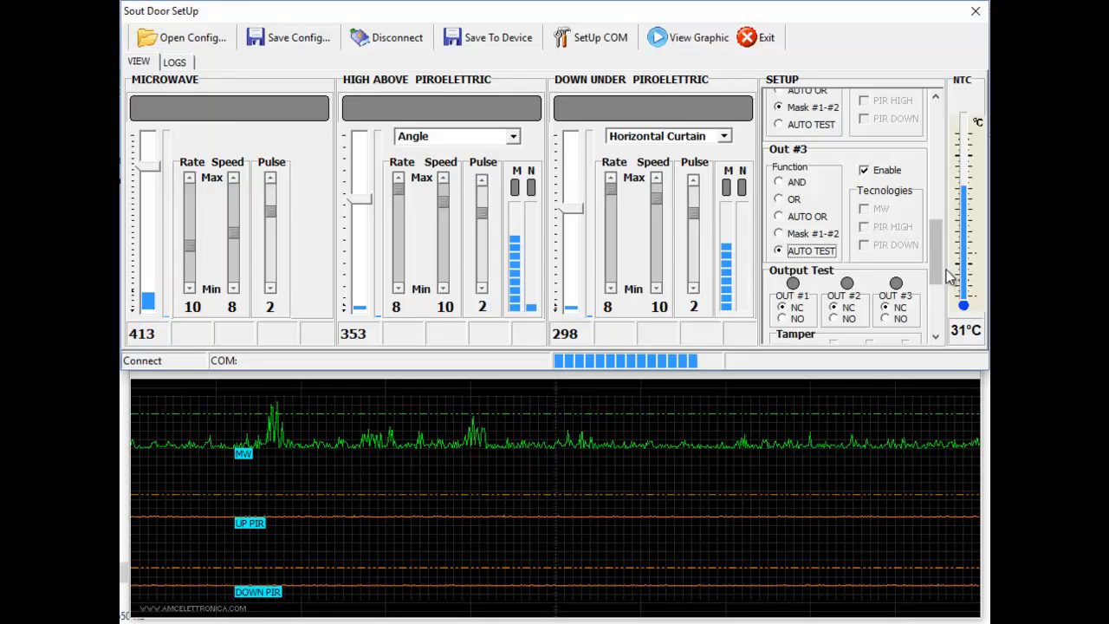
pyautogui.scroll(-3, 918, 281)
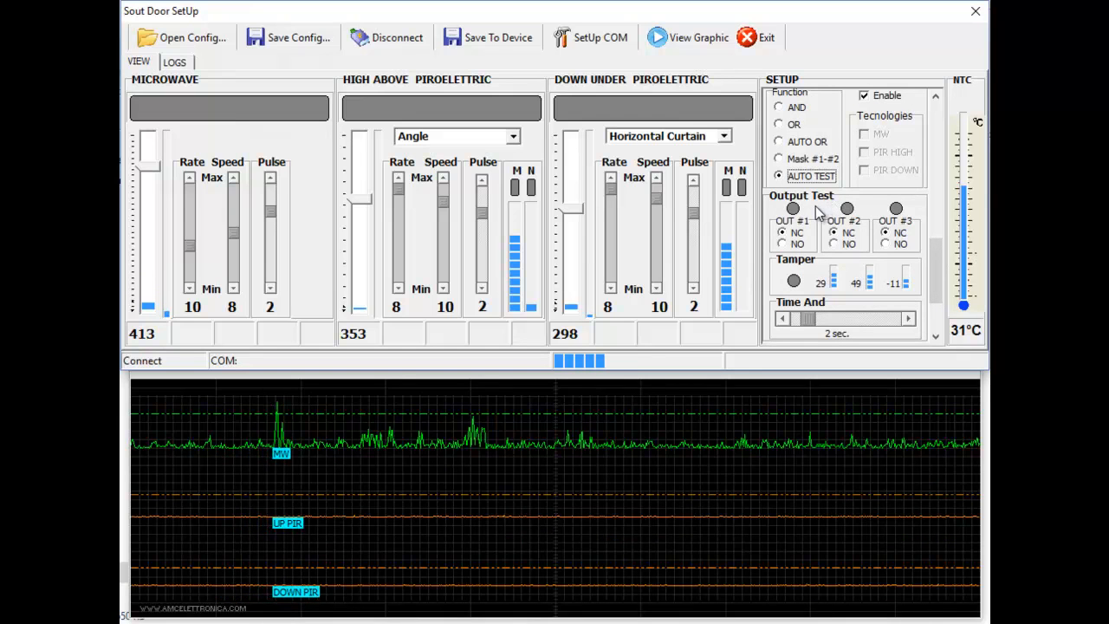
pyautogui.click(796, 234)
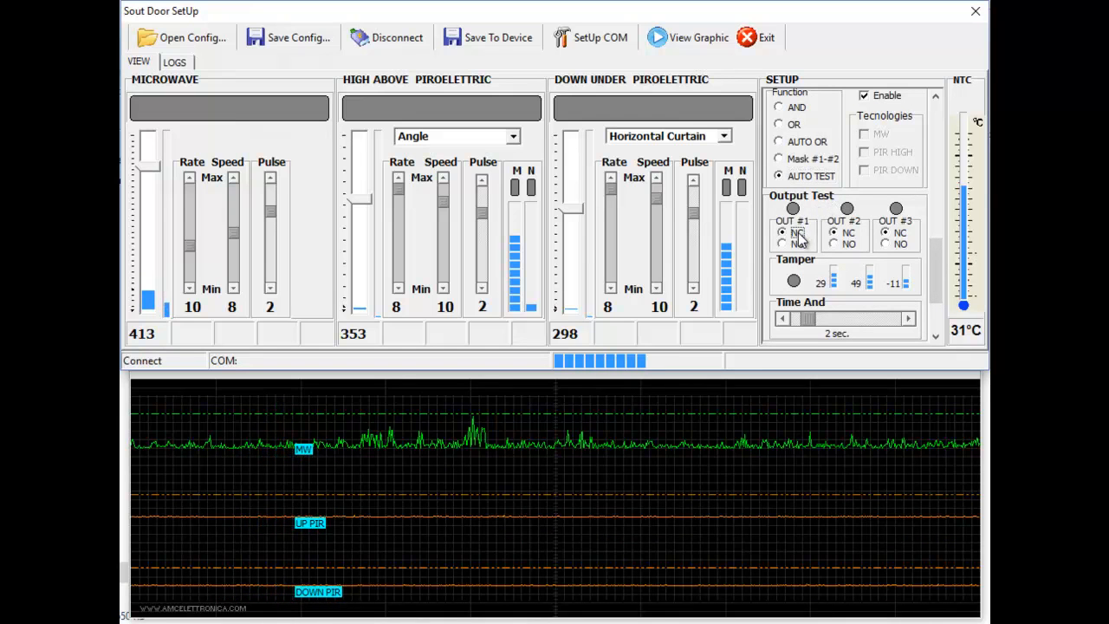
pyautogui.click(798, 242)
pyautogui.click(834, 233)
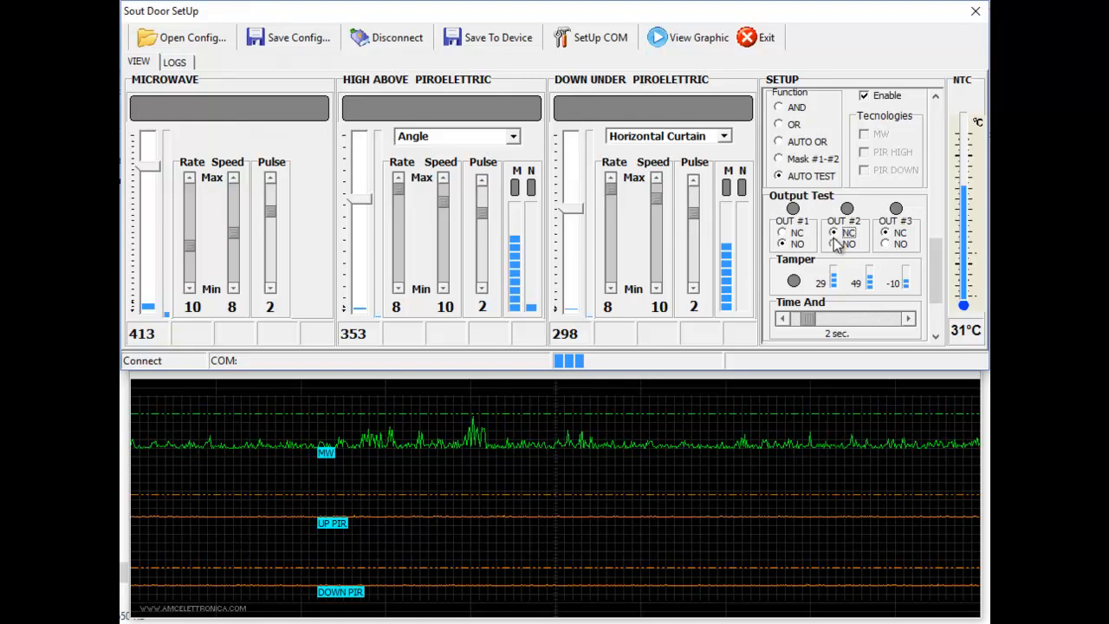
pyautogui.click(886, 244)
pyautogui.click(886, 233)
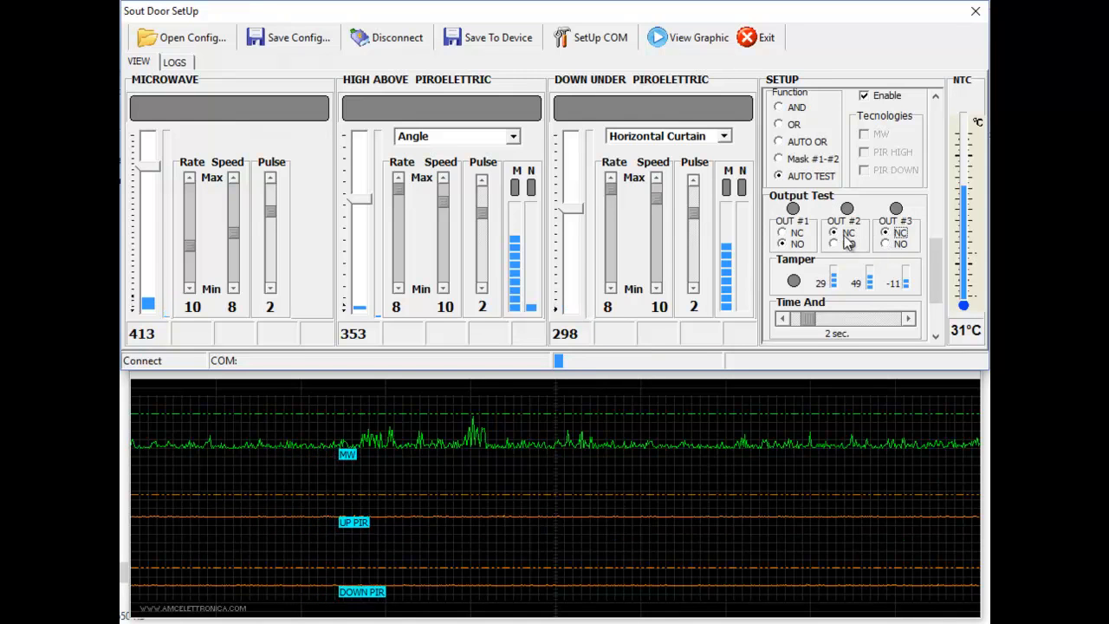
pyautogui.click(835, 244)
pyautogui.click(884, 243)
pyautogui.click(885, 233)
pyautogui.click(834, 233)
pyautogui.click(795, 233)
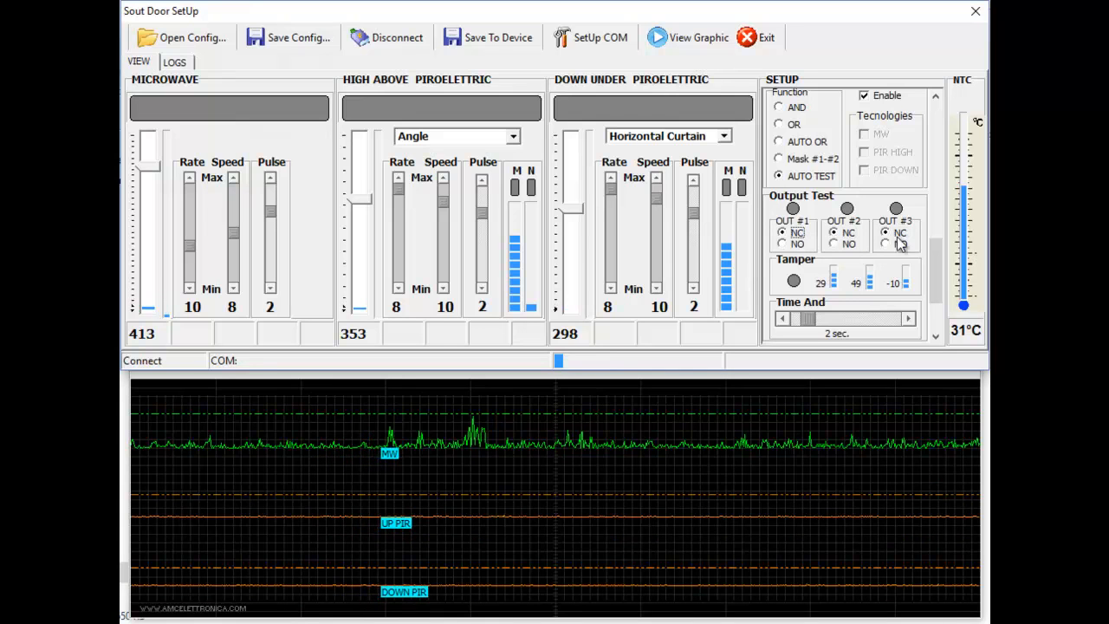
# Step: Set the Time And interval to 6 seconds
pyautogui.moveTo(930, 252); pyautogui.dragTo(932, 260)
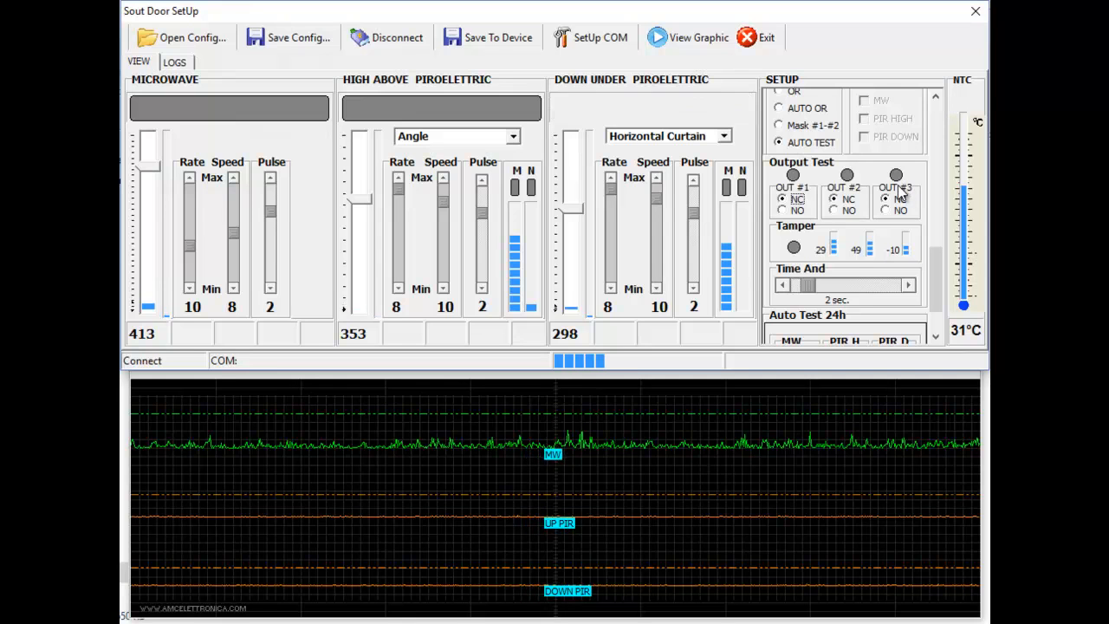
pyautogui.click(855, 291)
pyautogui.click(856, 290)
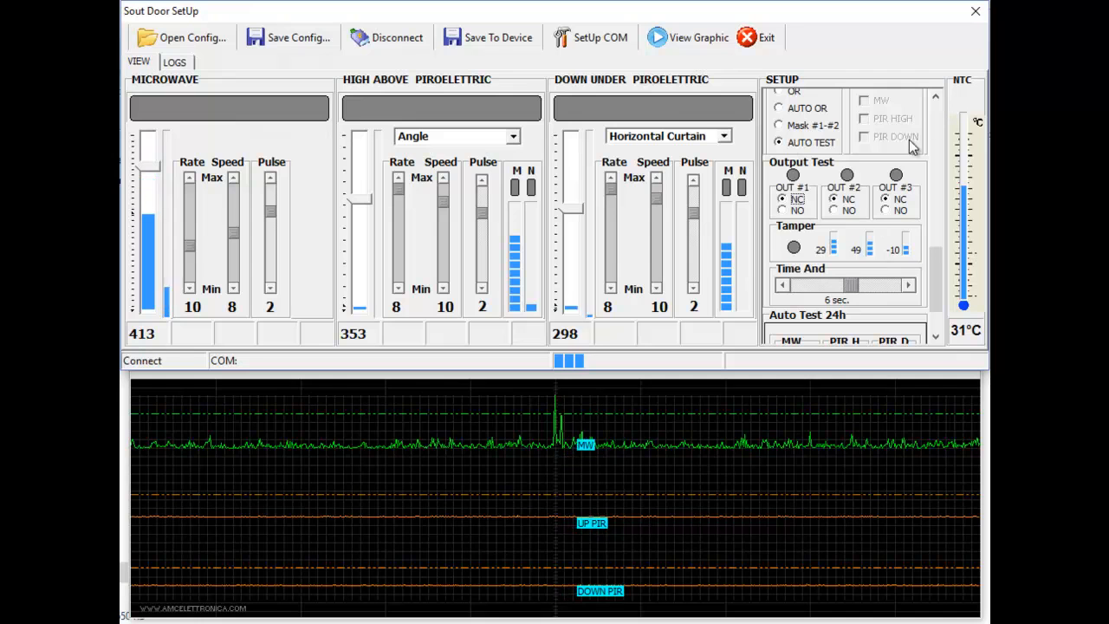
# Step: Review the function and enabled technologies configured for Out #1
pyautogui.click(936, 101)
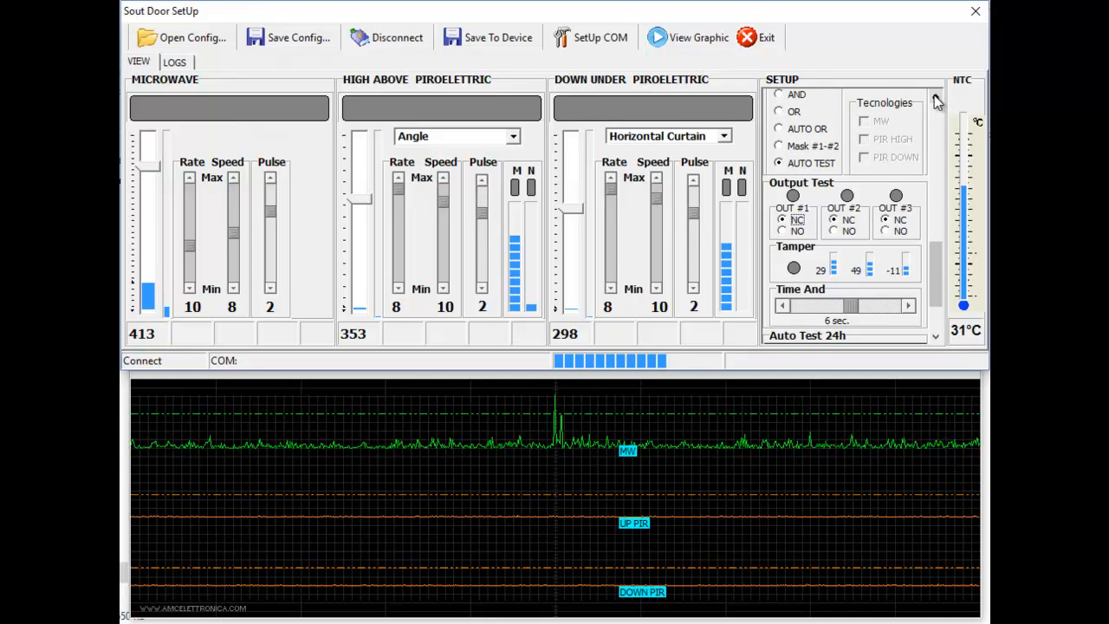
pyautogui.click(934, 95)
pyautogui.click(934, 95)
pyautogui.click(934, 96)
pyautogui.click(933, 96)
pyautogui.click(933, 96)
pyautogui.click(933, 95)
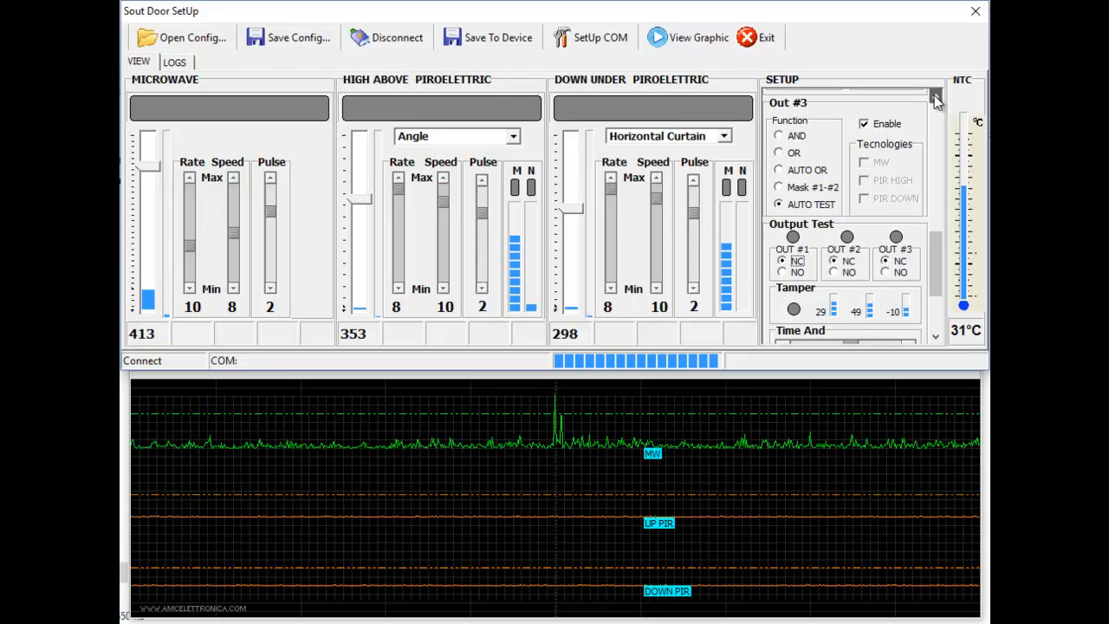
pyautogui.click(934, 96)
pyautogui.moveTo(937, 242); pyautogui.dragTo(939, 167)
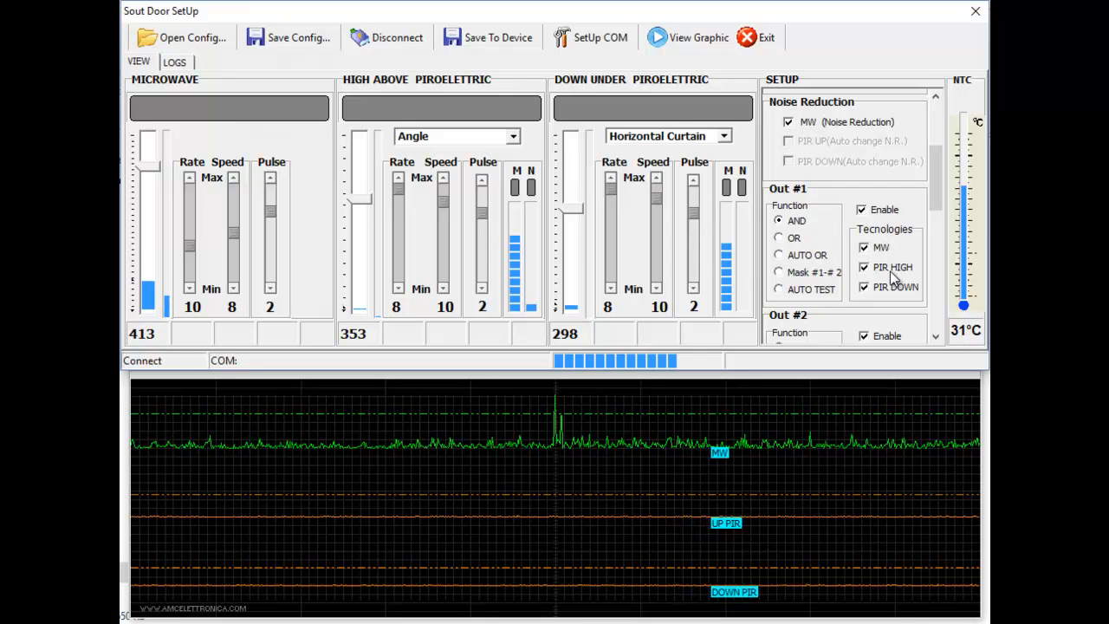
# Step: Set the Time And interval to 3 seconds, and raise it to 5 seconds
pyautogui.moveTo(933, 201); pyautogui.dragTo(875, 287)
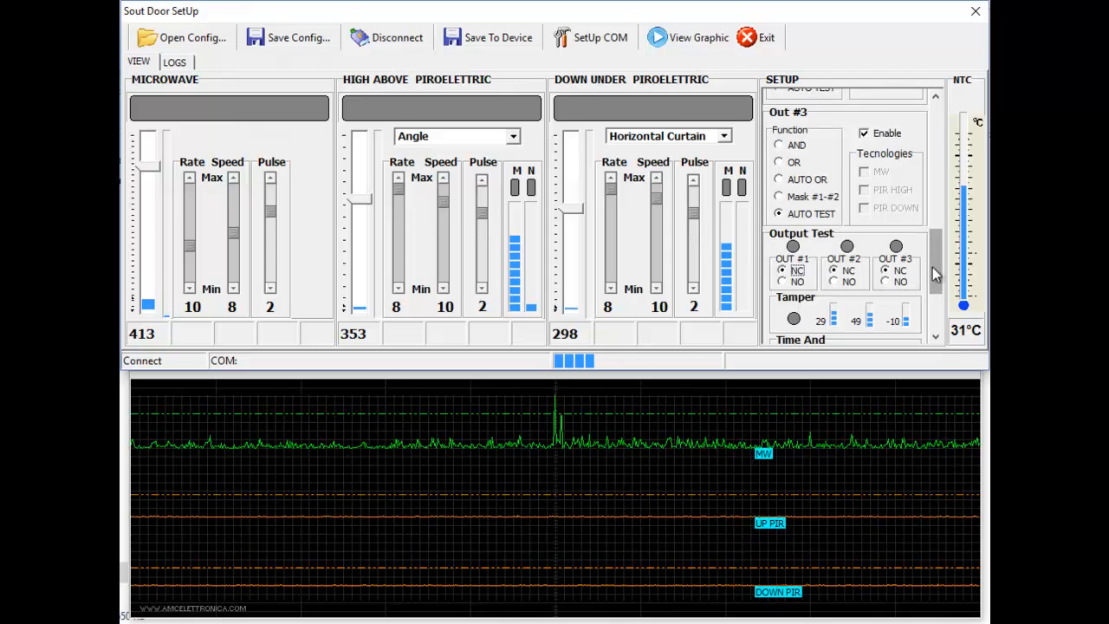
pyautogui.moveTo(933, 267); pyautogui.dragTo(933, 303)
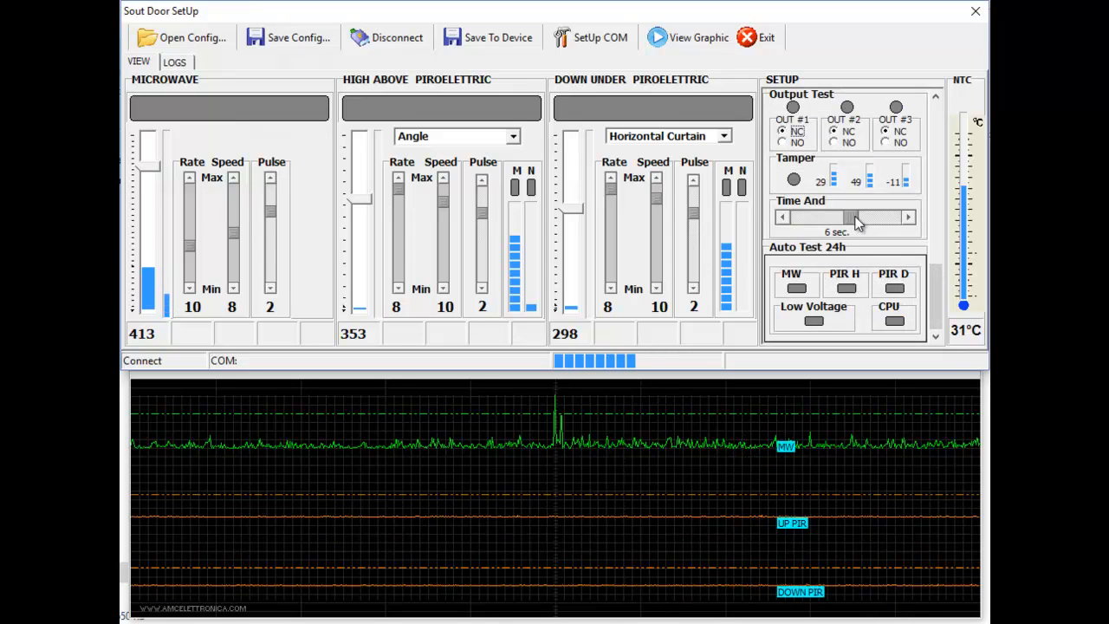
pyautogui.moveTo(855, 221); pyautogui.dragTo(818, 203)
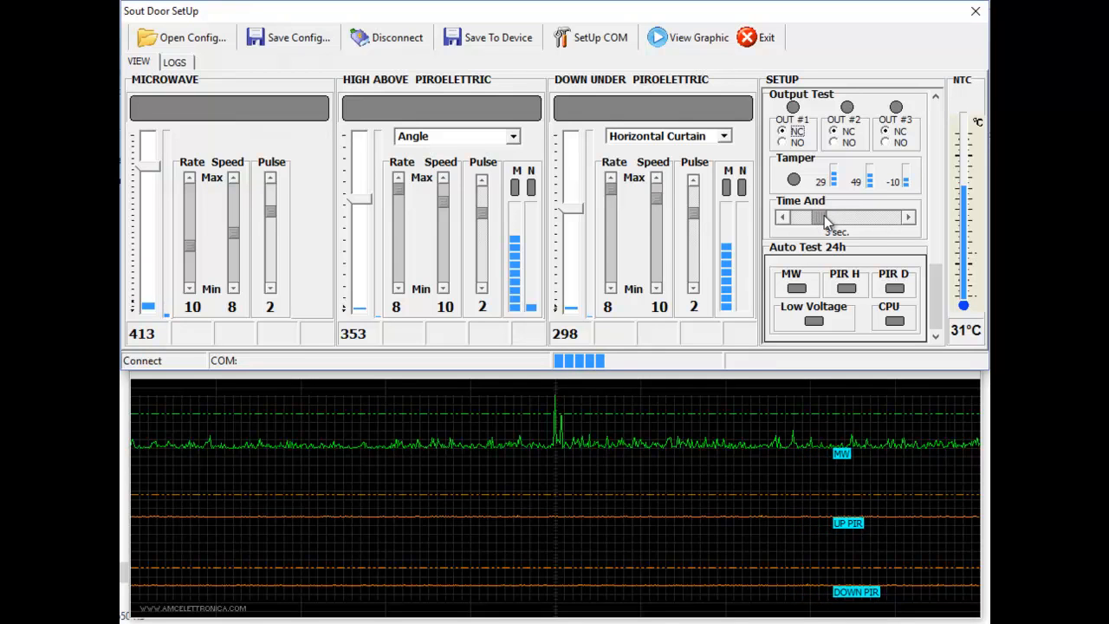
pyautogui.moveTo(824, 214); pyautogui.dragTo(844, 222)
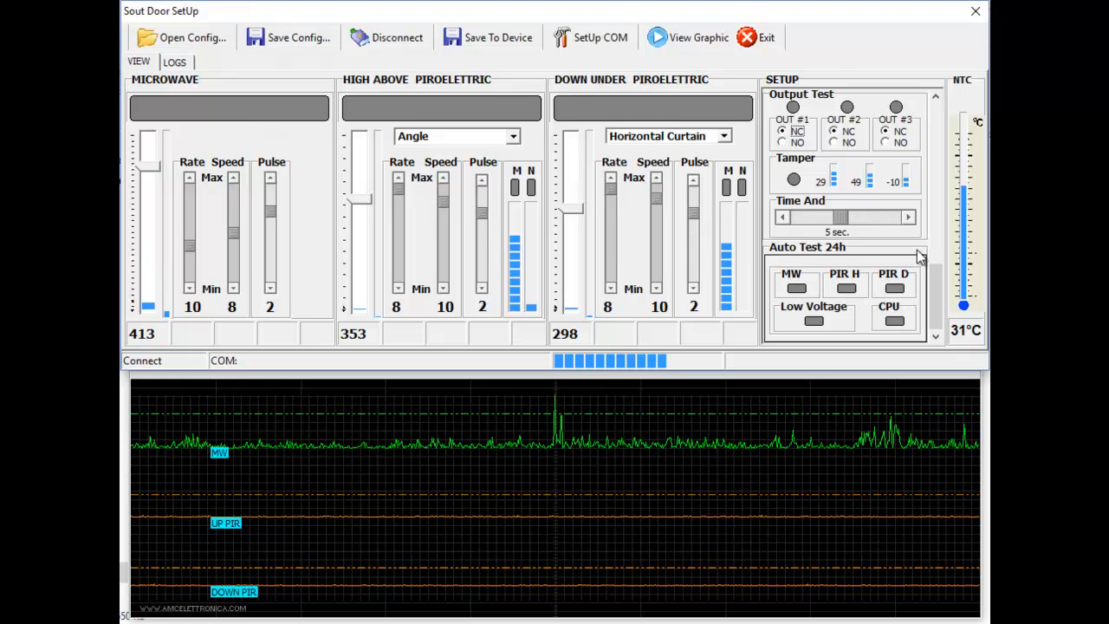
# Step: Set the Pulse count to 1 for the microwave, high-above pyroelectric and down-under pyroelectric sensors
pyautogui.click(934, 96)
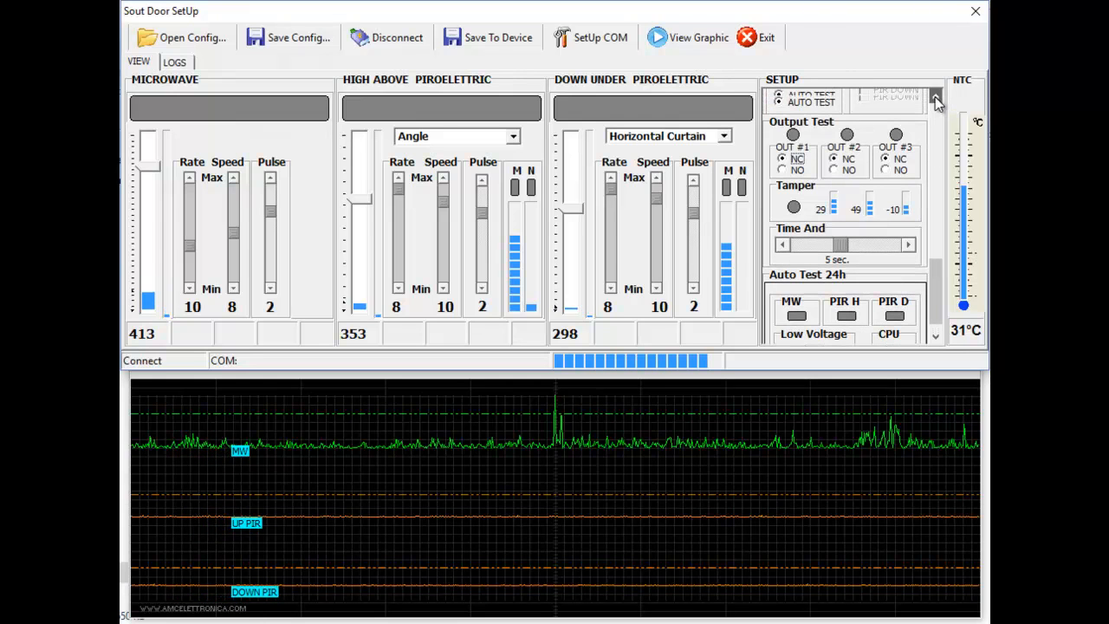
pyautogui.moveTo(935, 268); pyautogui.dragTo(932, 111)
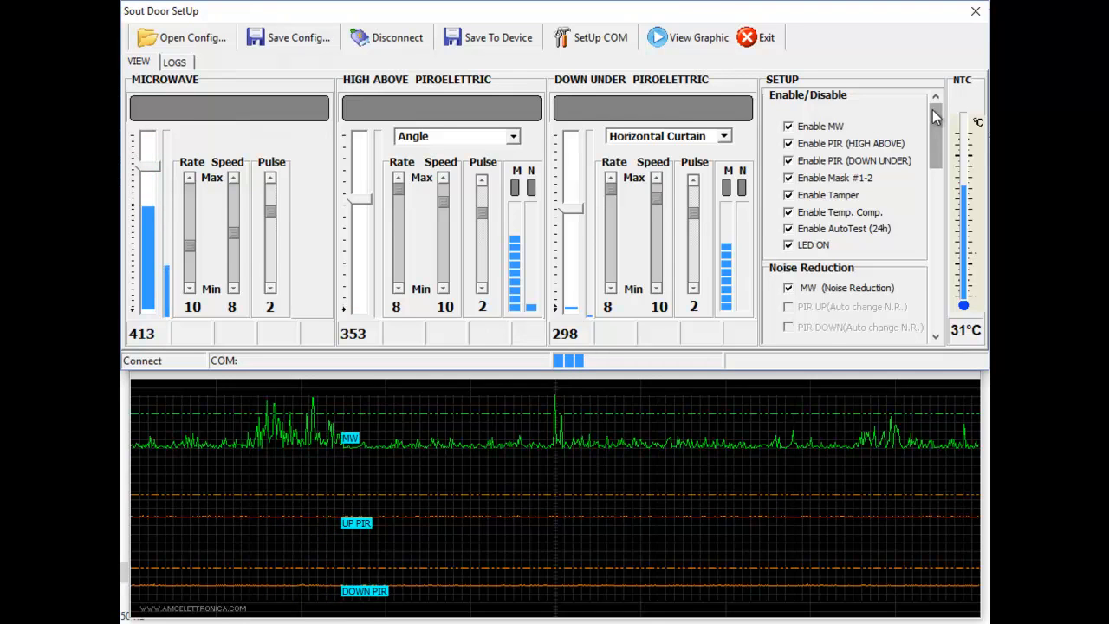
pyautogui.click(270, 178)
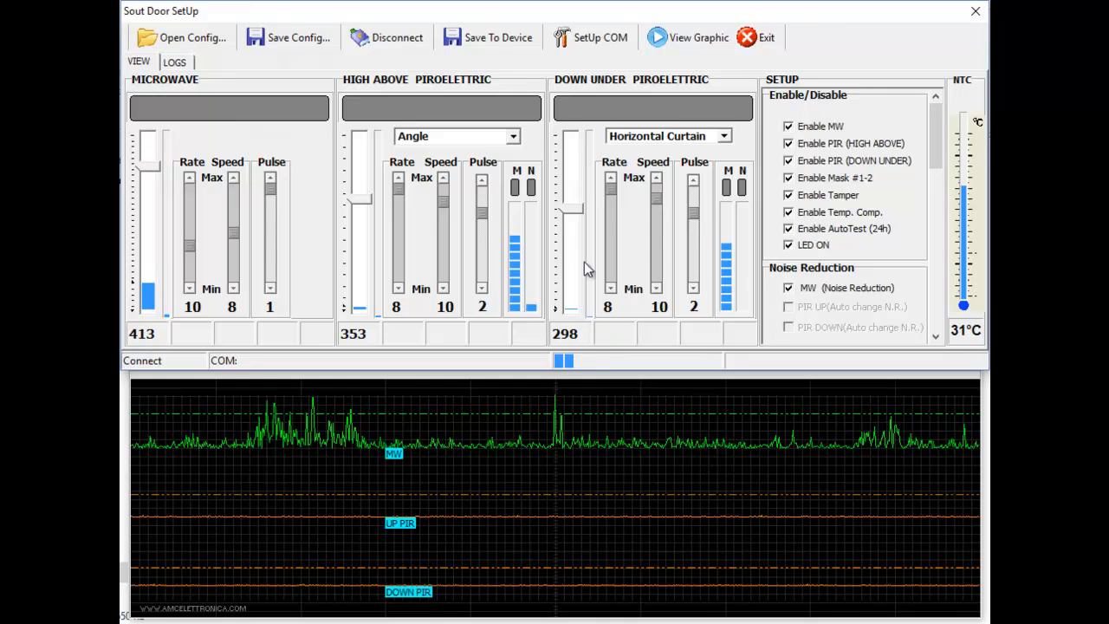
pyautogui.click(483, 181)
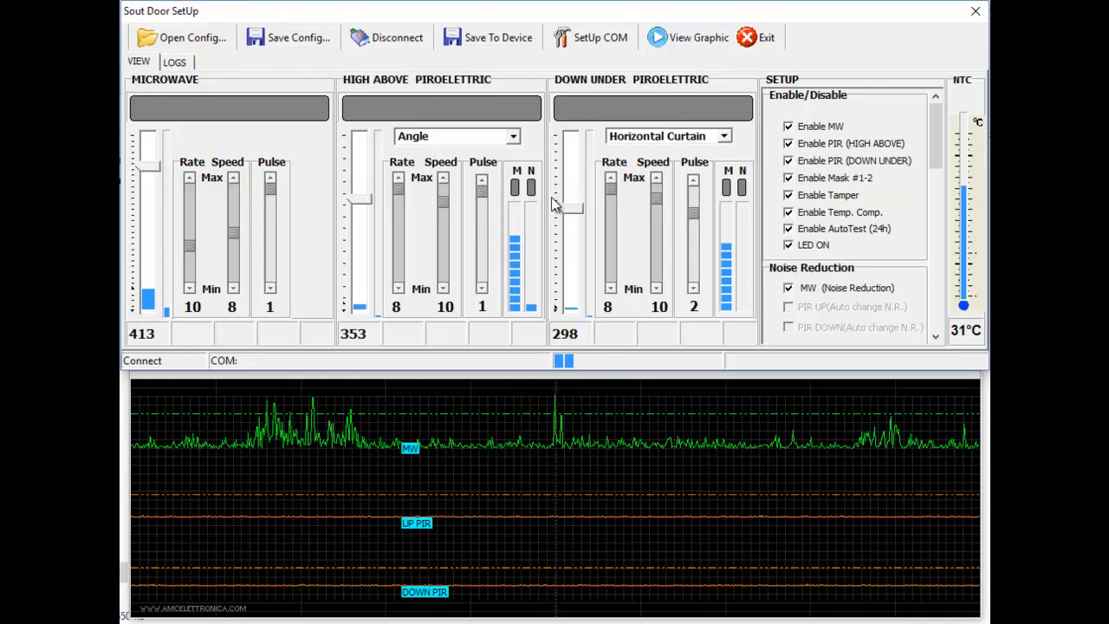
pyautogui.click(693, 182)
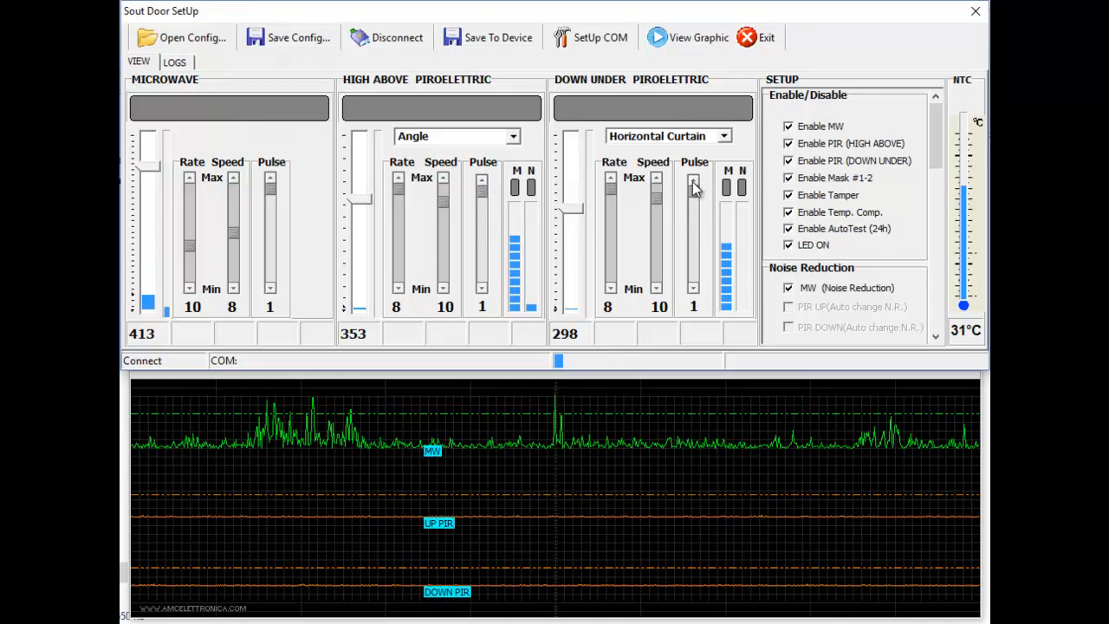